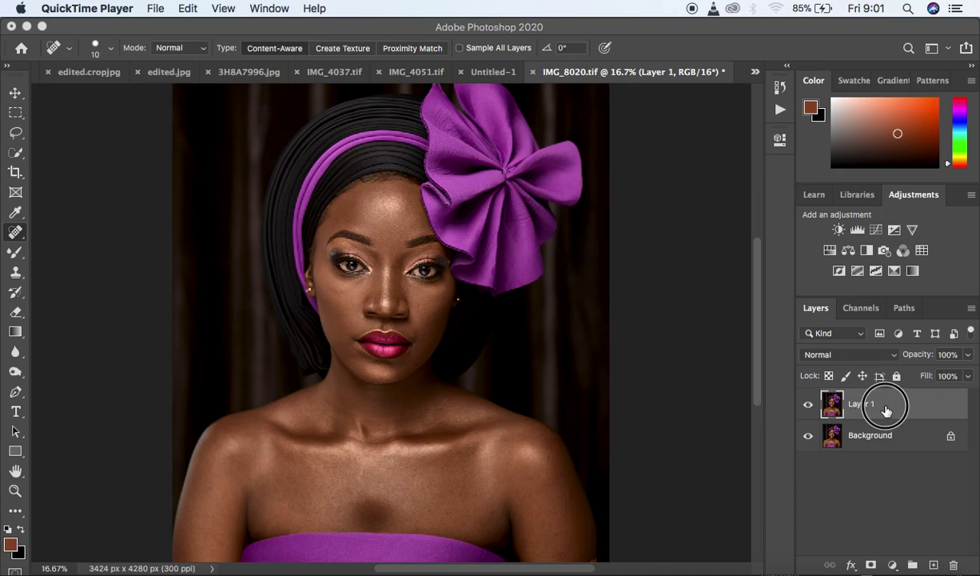
Duplicate Layer 1 and rename the original layer 'low freq'
left_click(886, 409)
key("super+j")
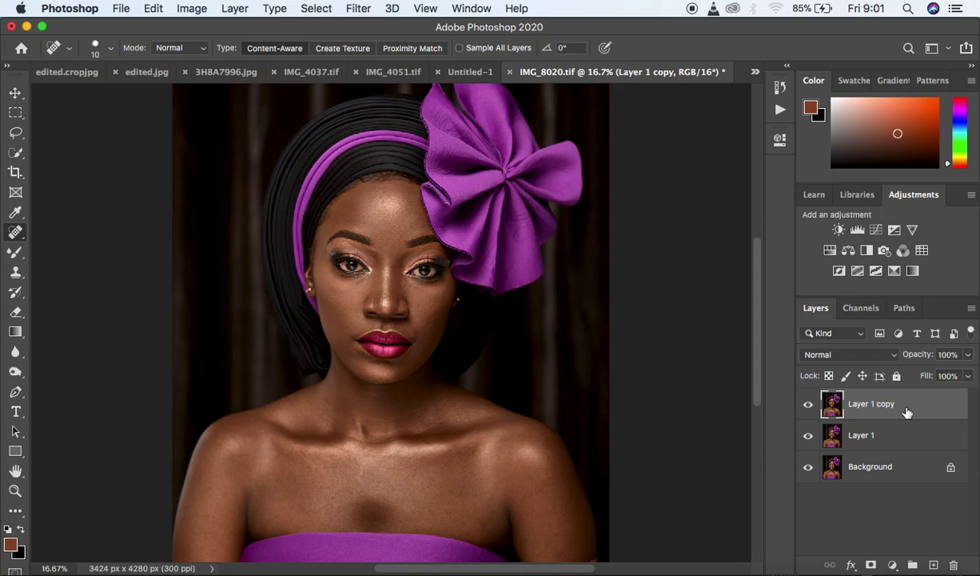
double_click(860, 435)
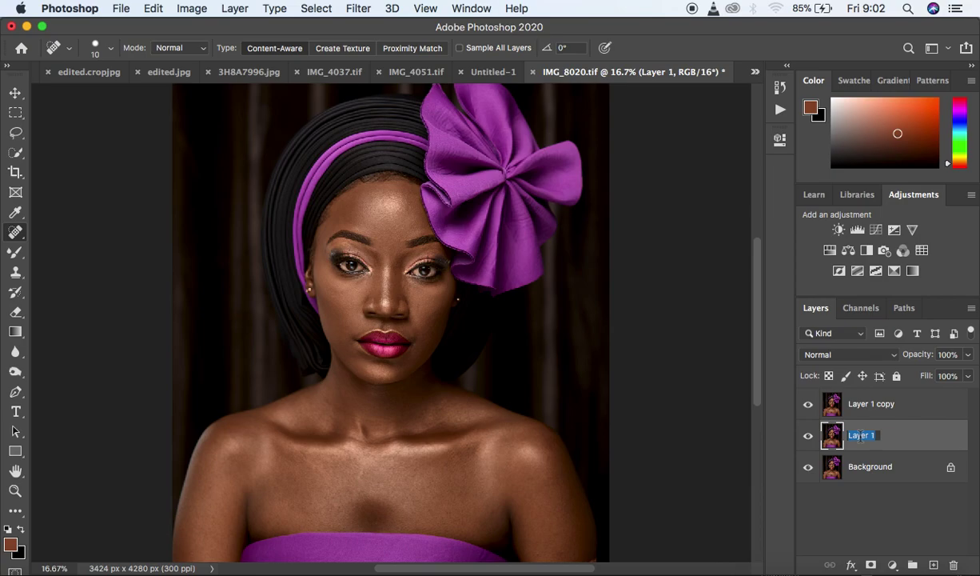
type("low freq")
key("Return")
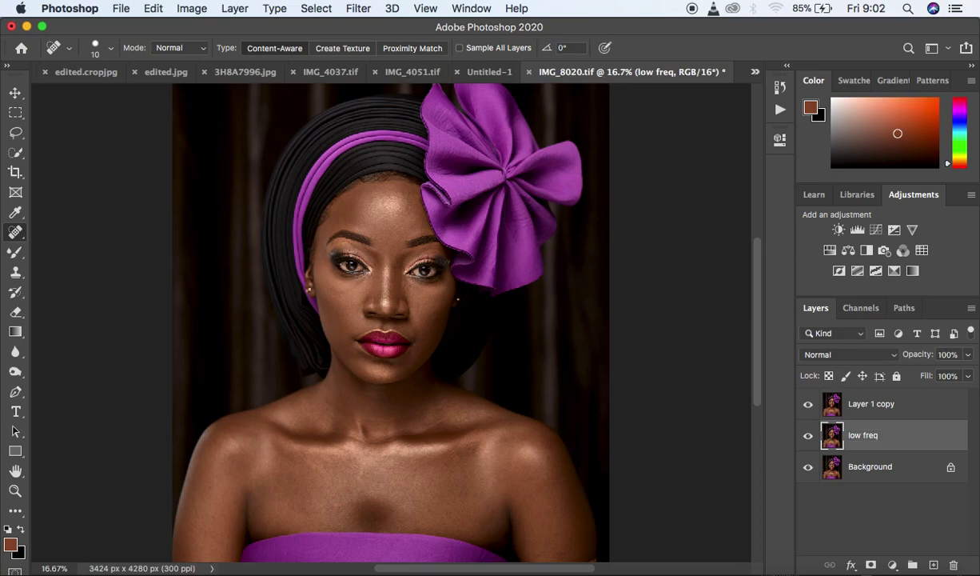
Rename the copy 'high freq', hide it, and select low freq
double_click(863, 403)
key("BackSpace")
type("high freq")
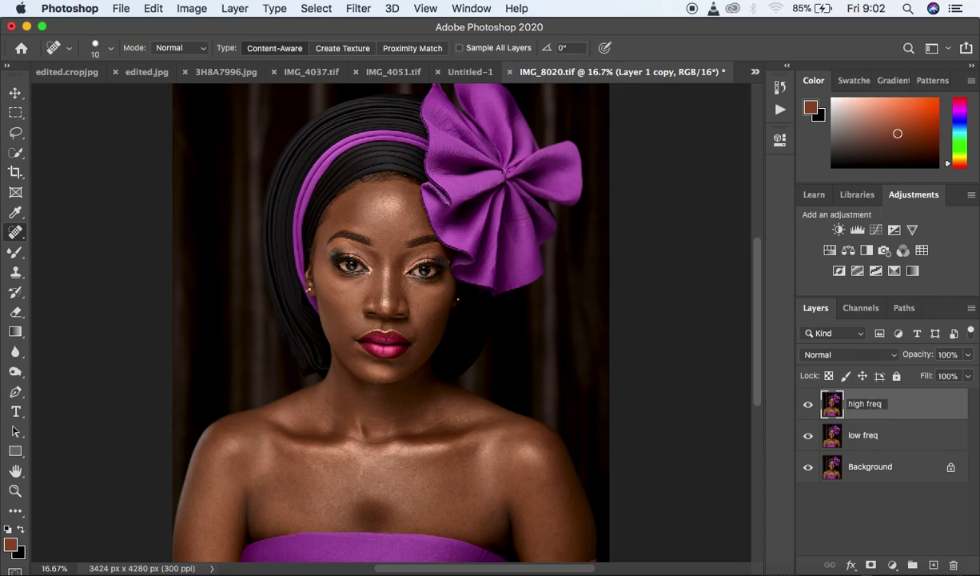
key("Return")
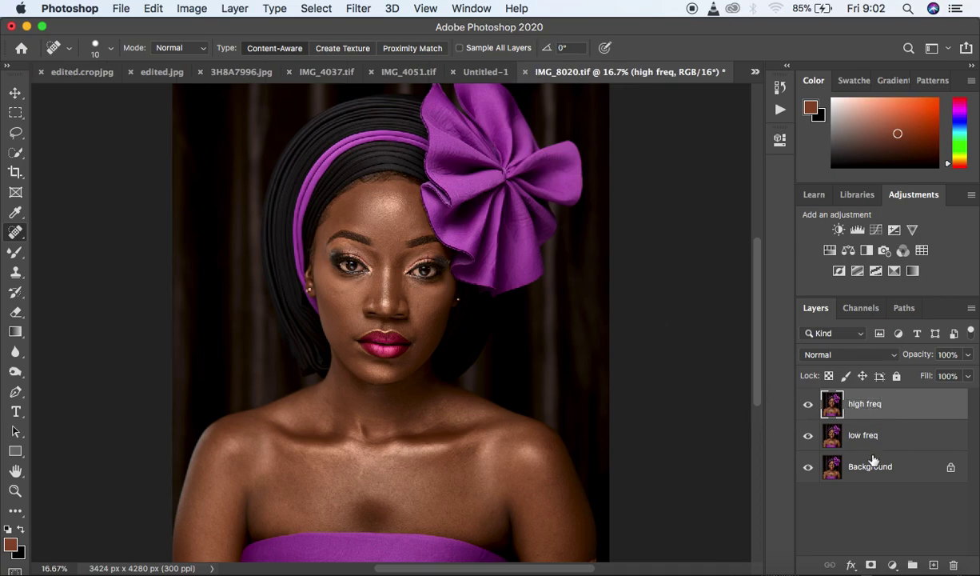
left_click(807, 404)
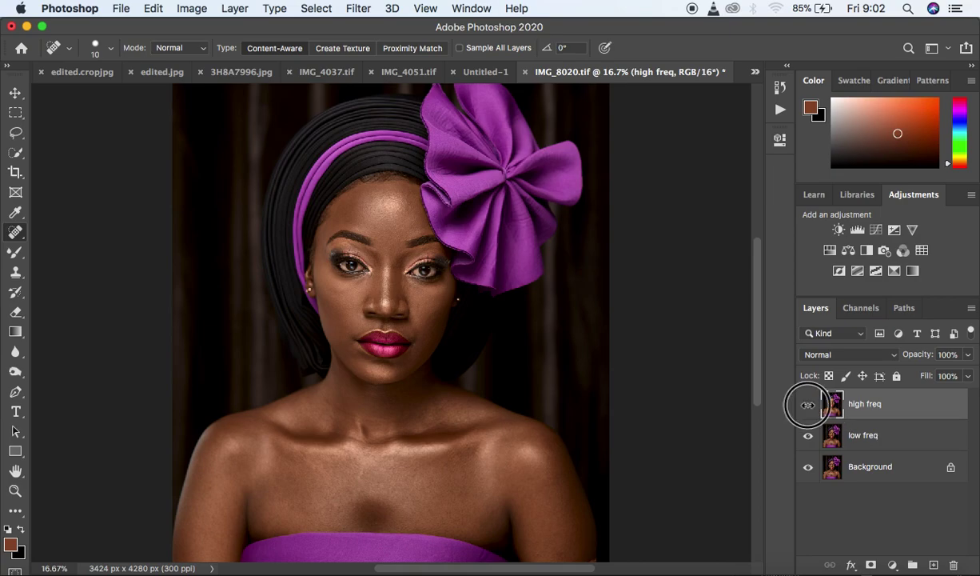
left_click(896, 434)
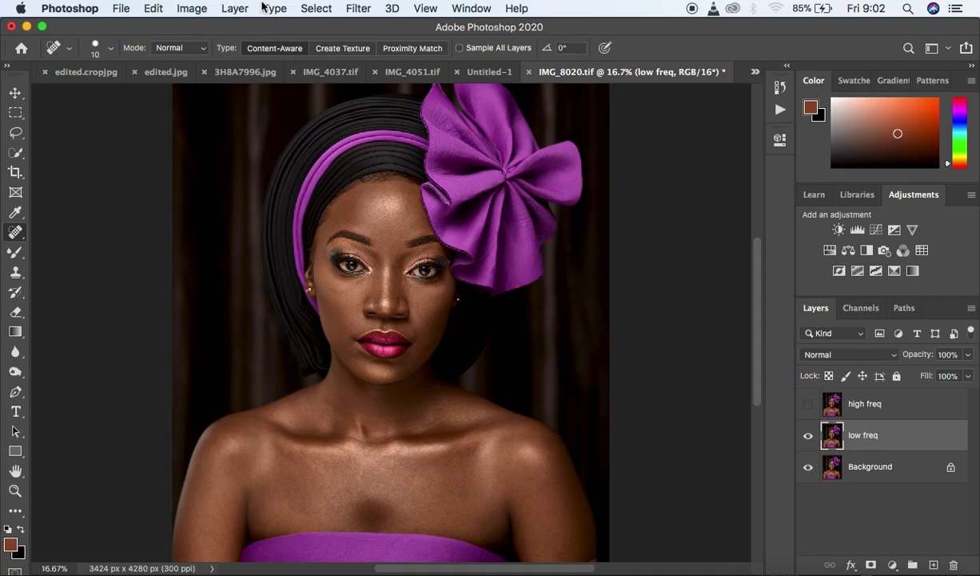
Open Gaussian Blur on low freq and drop the radius to 0.1 pixels
left_click(352, 9)
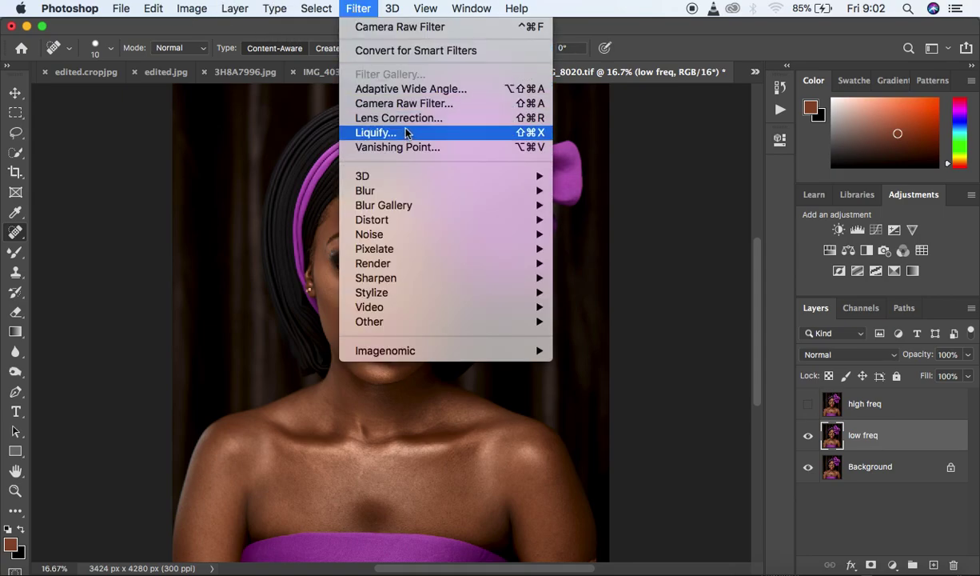
mouse_move(490, 192)
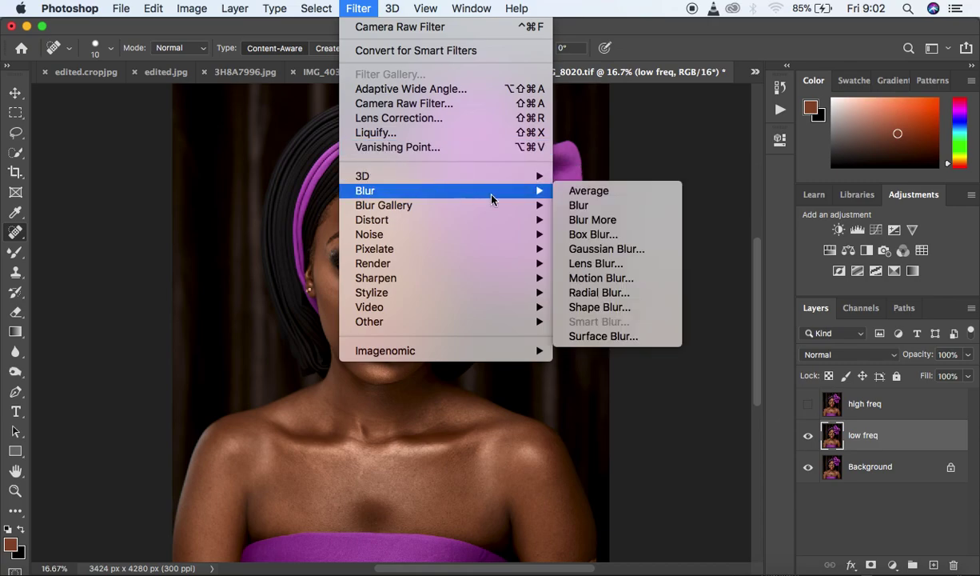
left_click(635, 248)
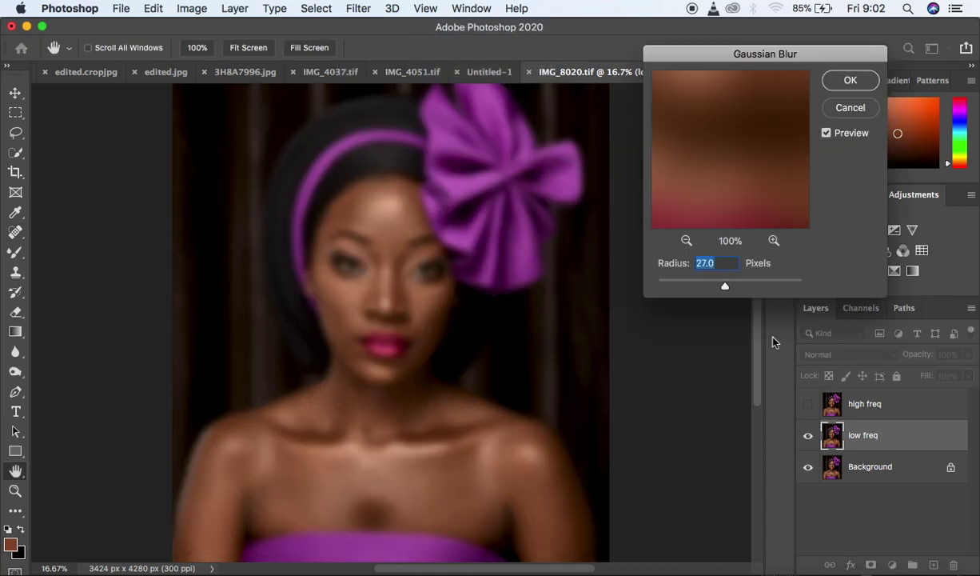
left_click_drag(741, 61, 739, 56)
left_click_drag(725, 284, 648, 283)
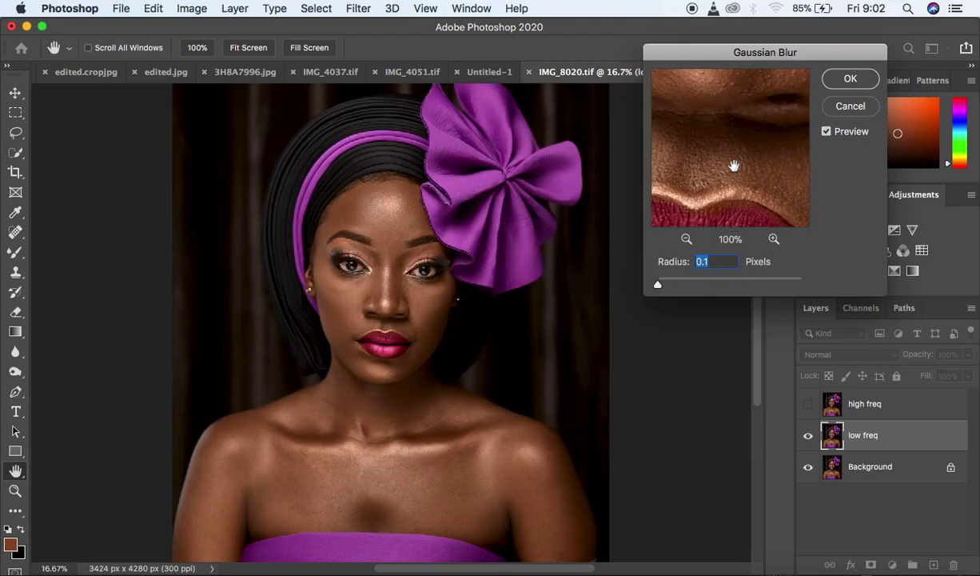
Inspect the eye and nose skin in the blur preview, ending with radius 1.7
left_click(685, 241)
left_click(685, 241)
left_click(685, 241)
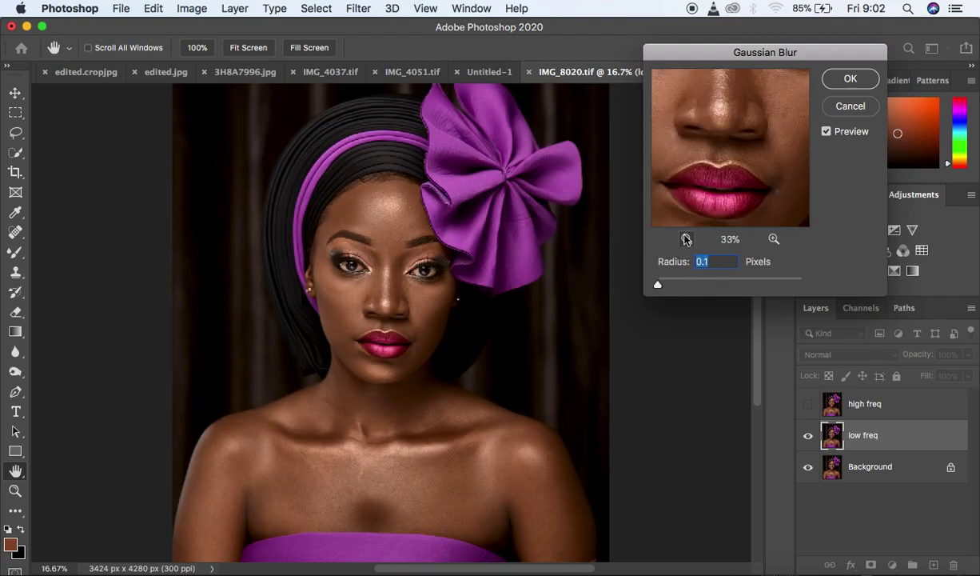
left_click_drag(729, 136, 704, 219)
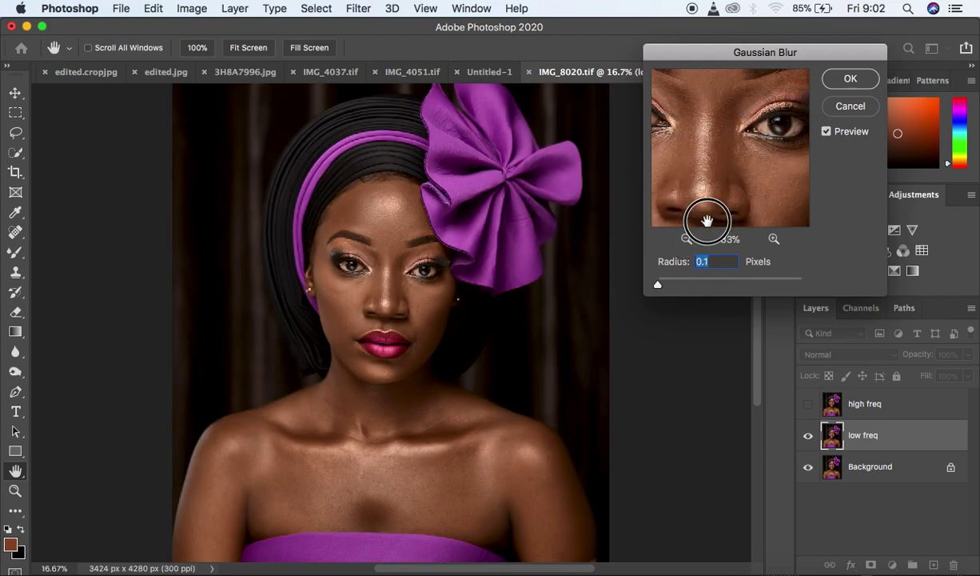
left_click(775, 239)
left_click_drag(722, 176, 746, 159)
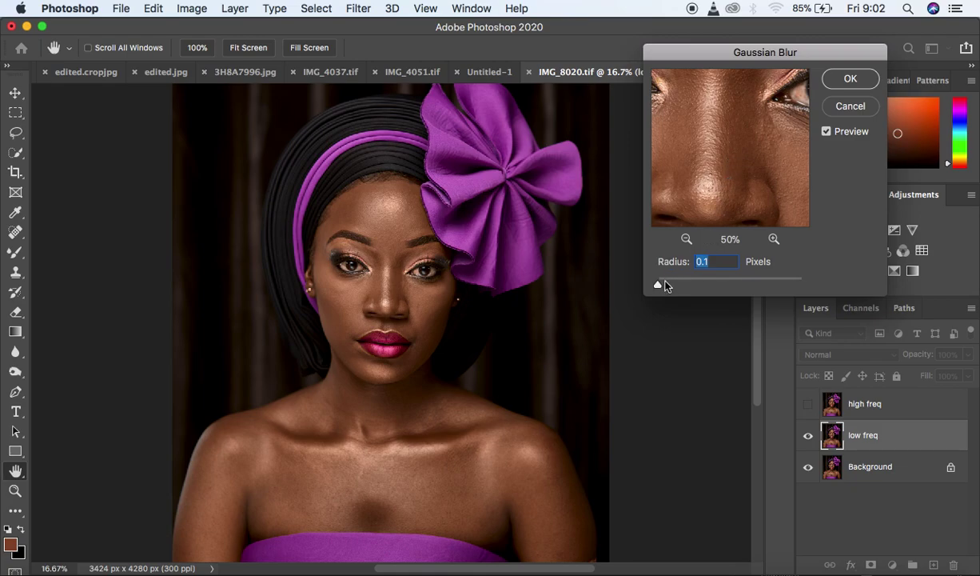
left_click_drag(657, 285, 666, 284)
left_click_drag(724, 151, 762, 218)
left_click_drag(666, 285, 645, 285)
left_click_drag(774, 161, 674, 112)
left_click_drag(724, 175, 768, 78)
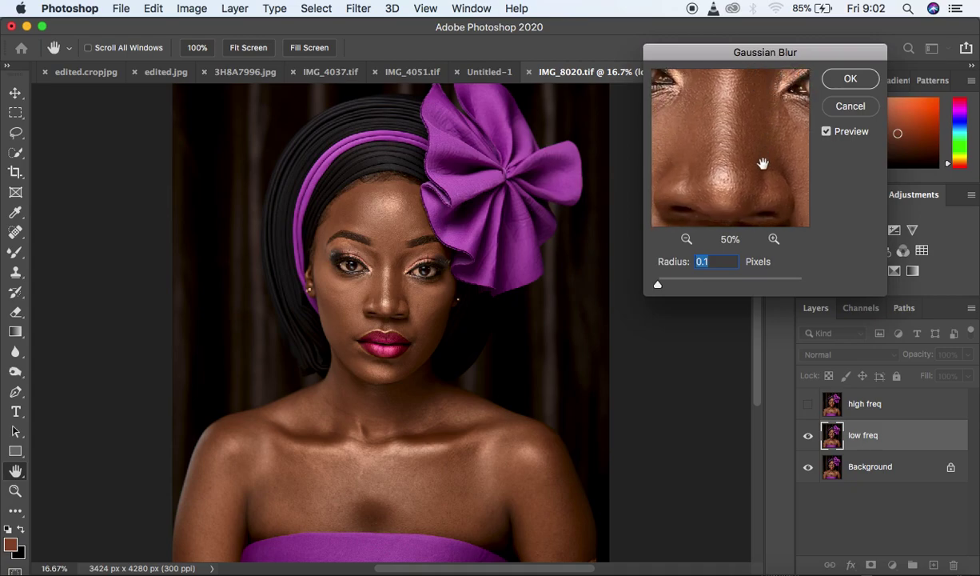
left_click_drag(760, 162, 757, 188)
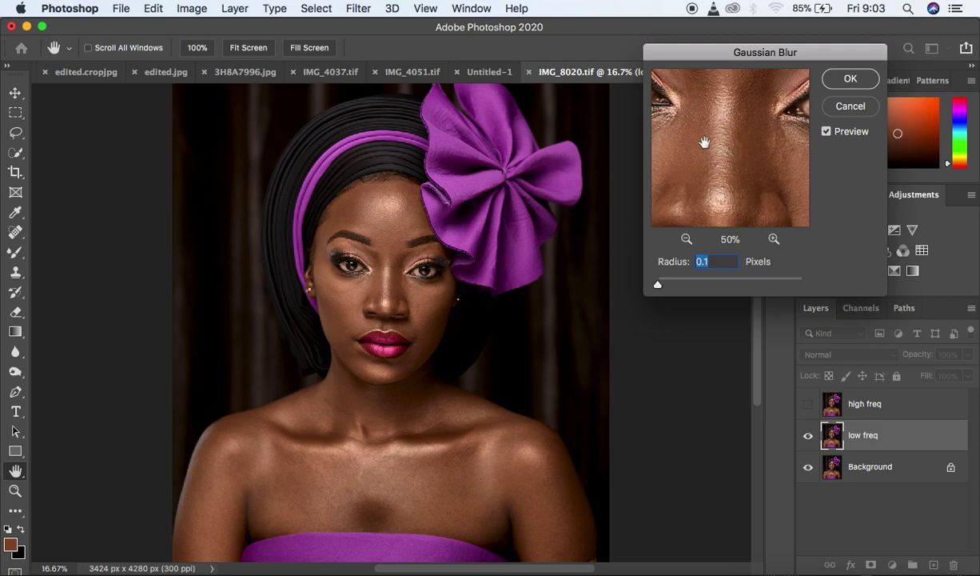
left_click_drag(658, 284, 671, 288)
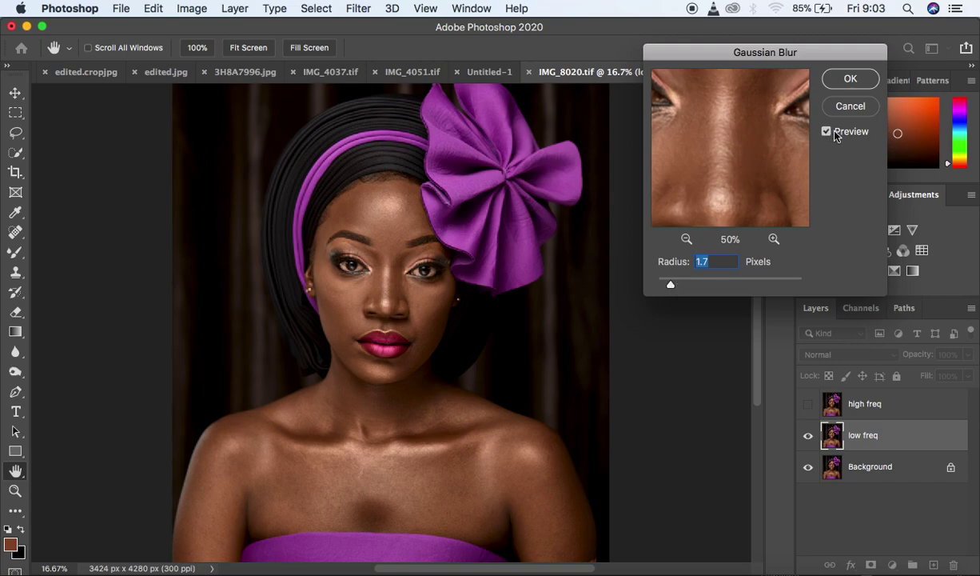
Raise the Gaussian Blur radius to 7.0 pixels and apply it to low freq
left_click_drag(670, 285, 703, 283)
left_click_drag(703, 156, 639, 157)
left_click_drag(695, 139, 738, 241)
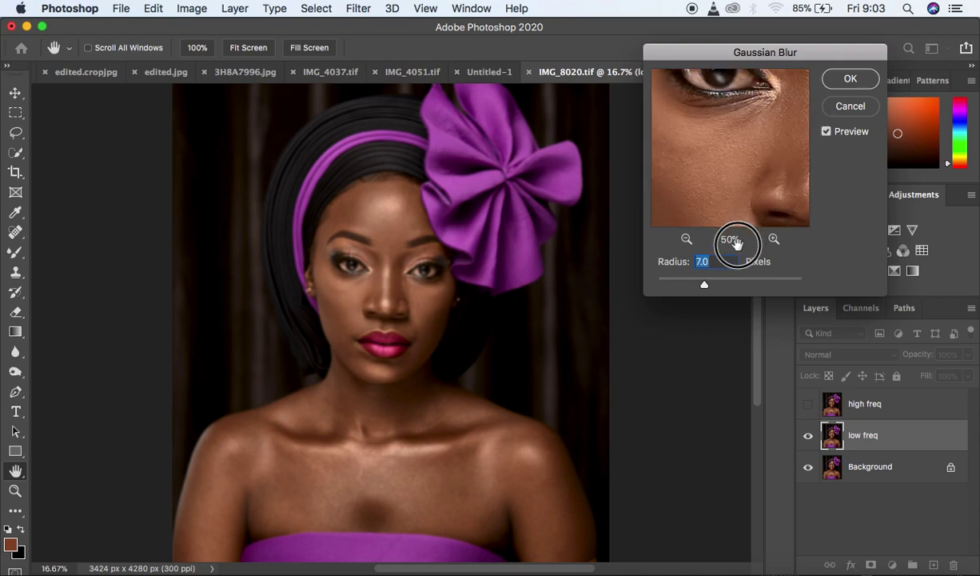
left_click_drag(729, 117, 707, 157)
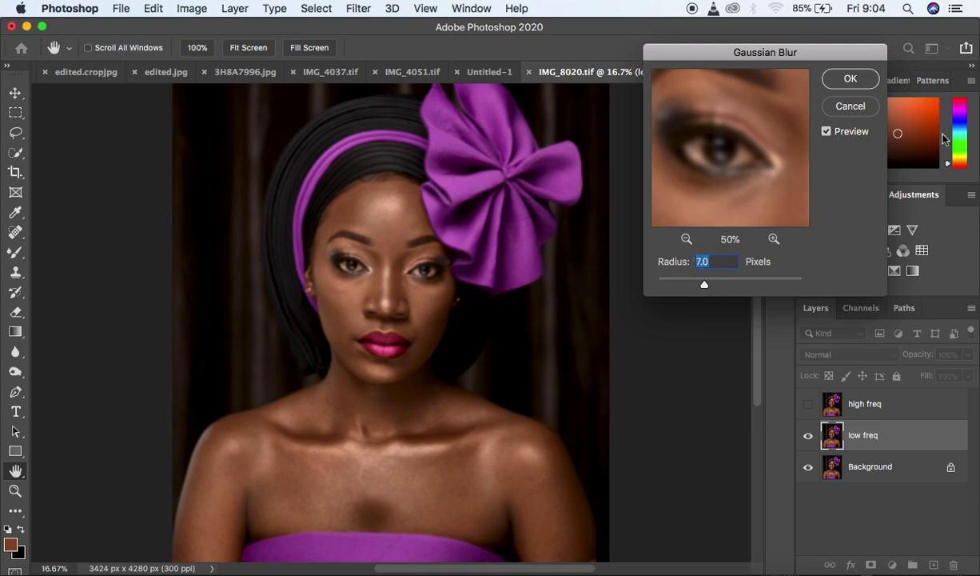
left_click(849, 78)
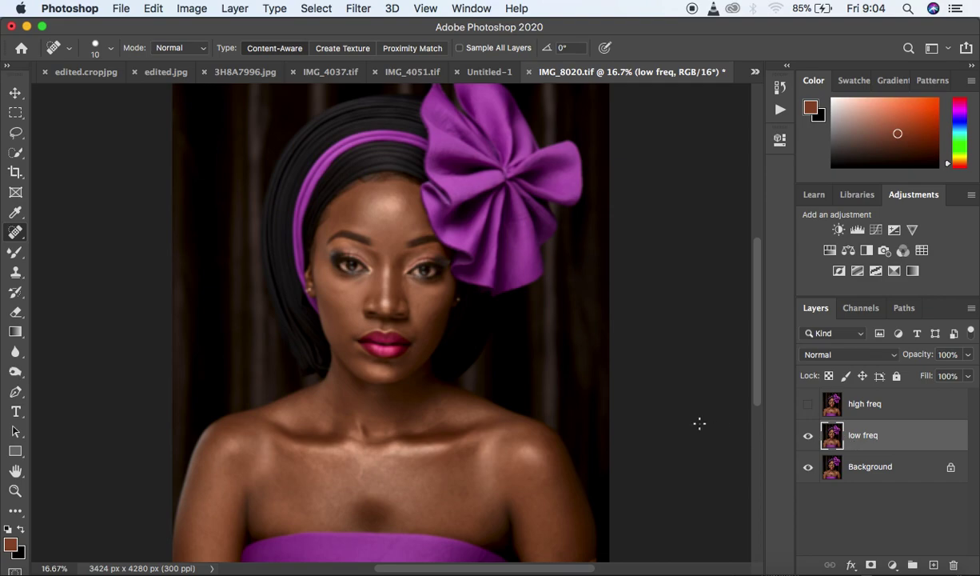
Select the high freq layer and make it visible again
left_click(924, 407)
left_click(807, 403)
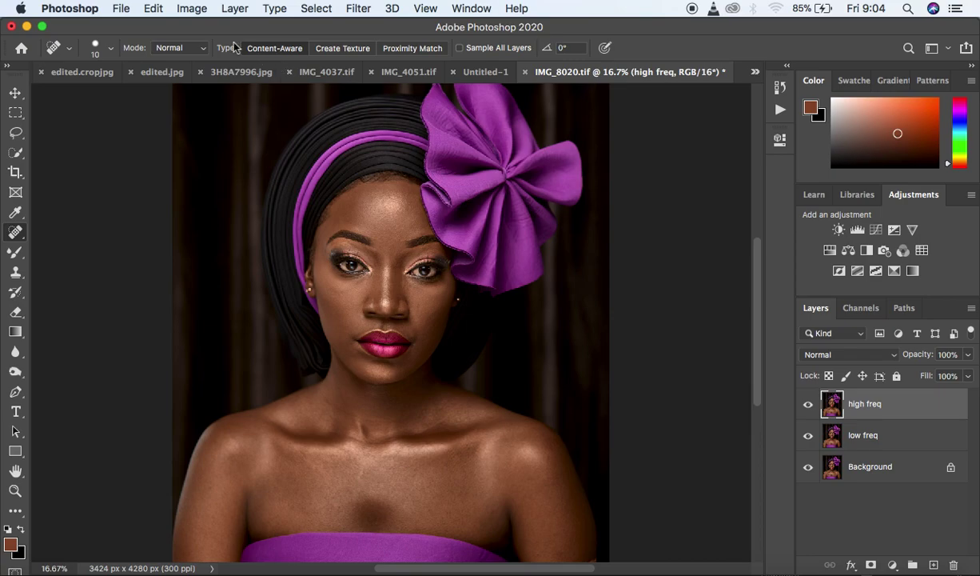
left_click(185, 10)
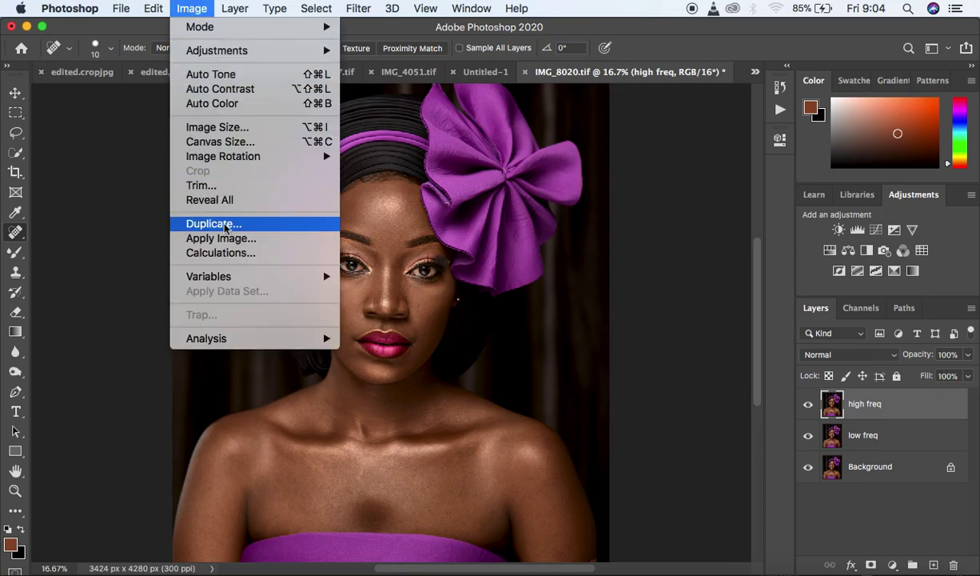
In Apply Image, use low freq as the source with Add blending, scale 2, offset 0
left_click(228, 243)
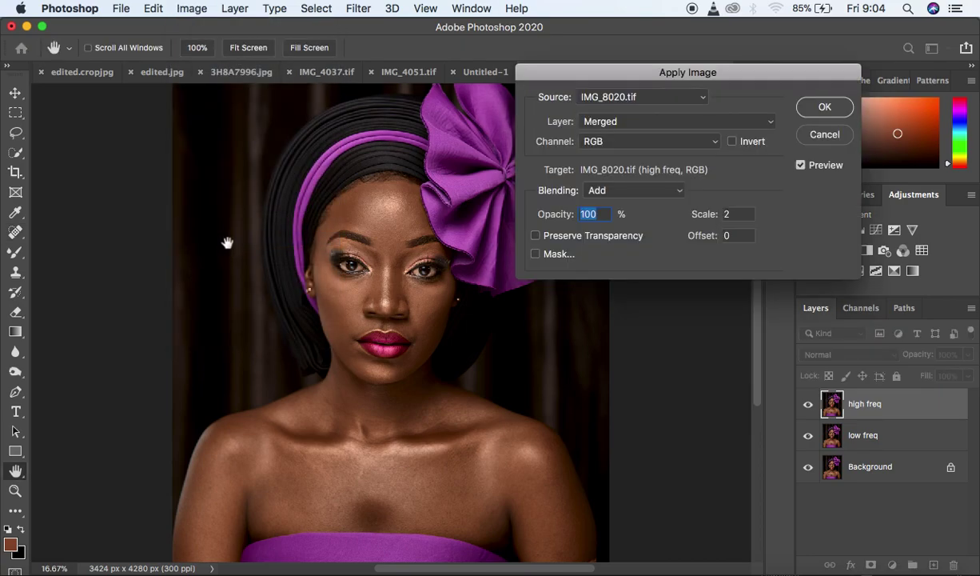
left_click_drag(692, 74, 696, 62)
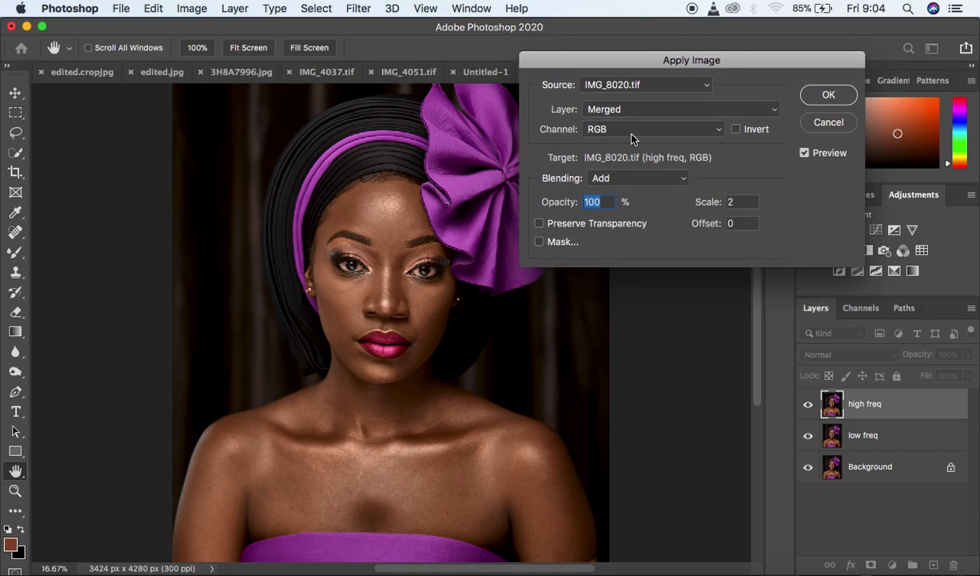
left_click_drag(676, 64, 375, 158)
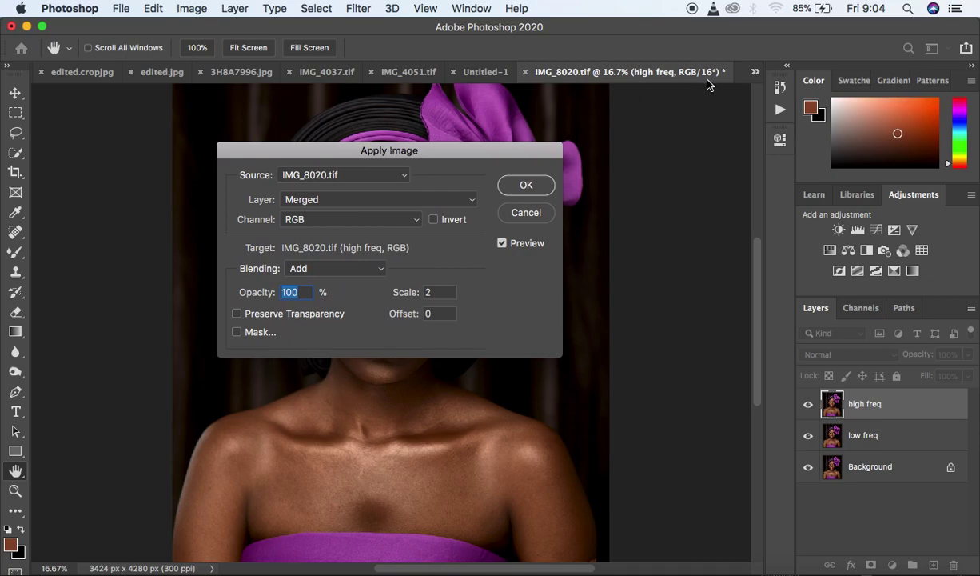
left_click(355, 197)
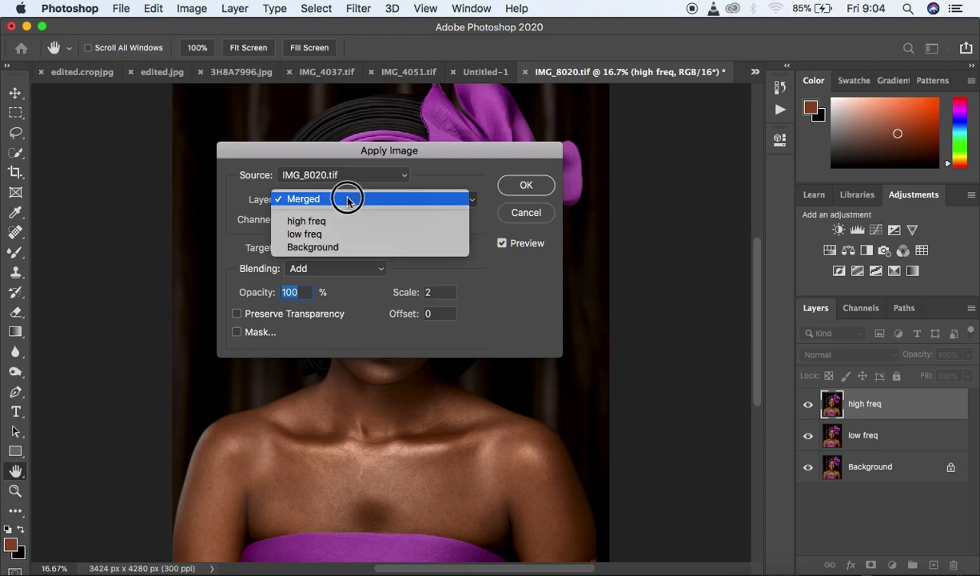
left_click(335, 230)
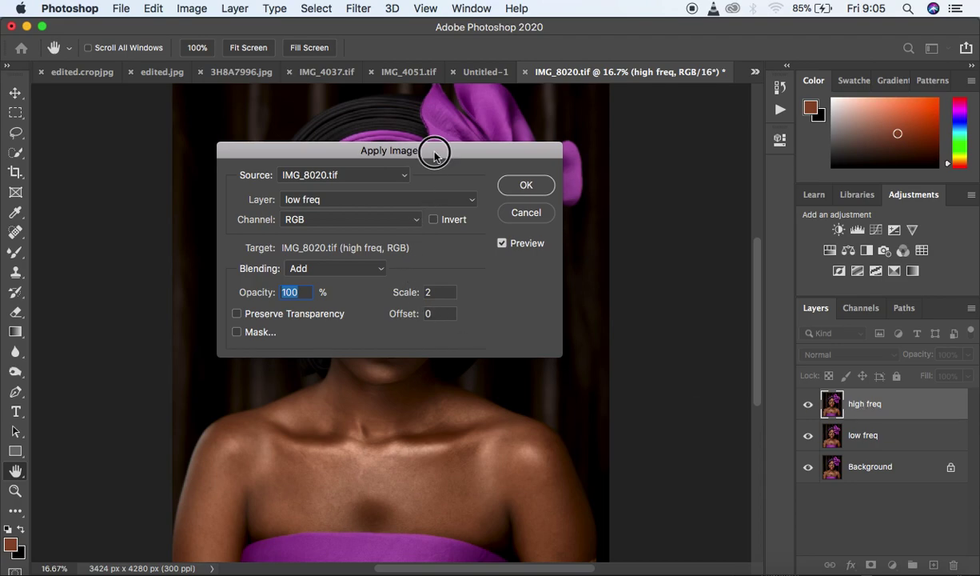
left_click_drag(436, 152, 429, 140)
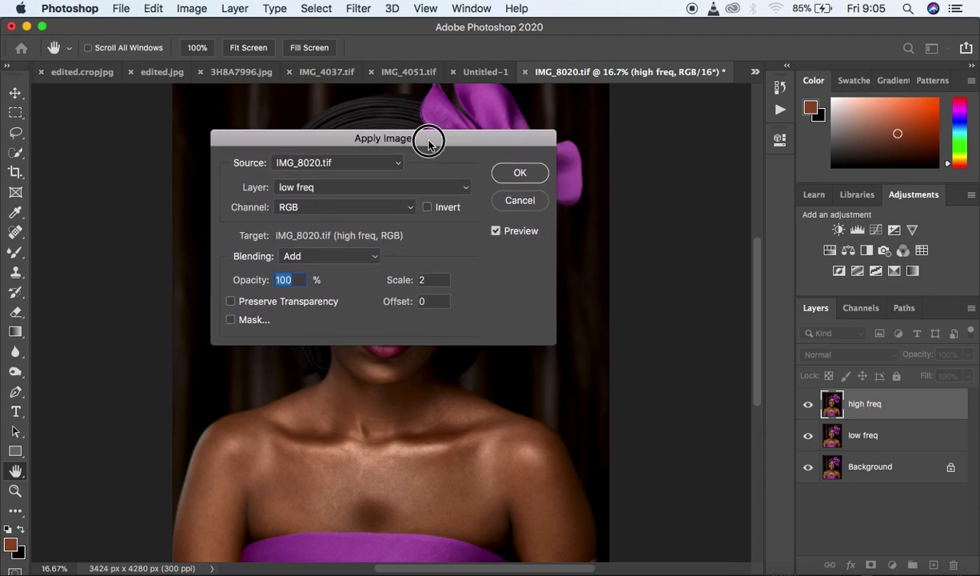
left_click(333, 255)
left_click(316, 257)
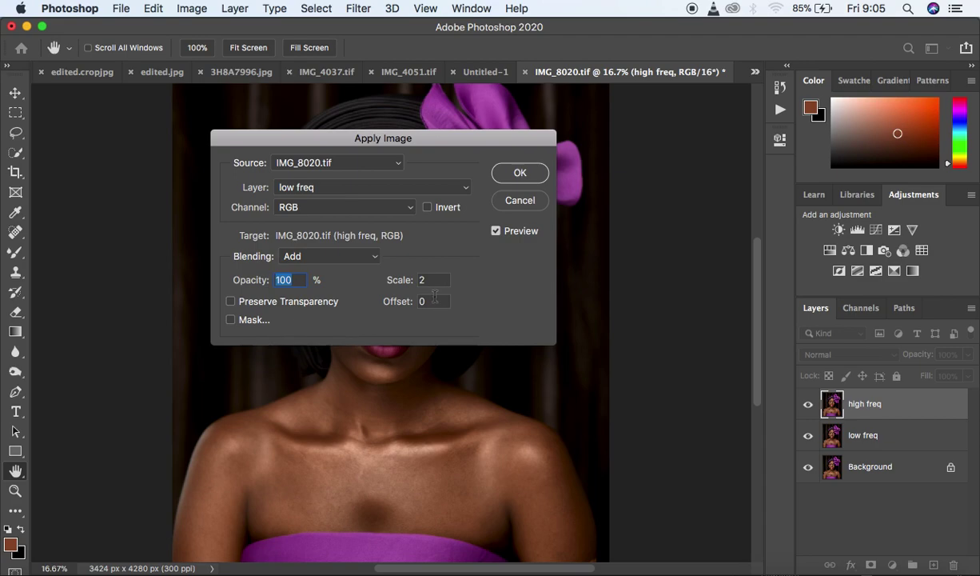
Invert the low freq source and zoom the preview to check eye detail
left_click(429, 208)
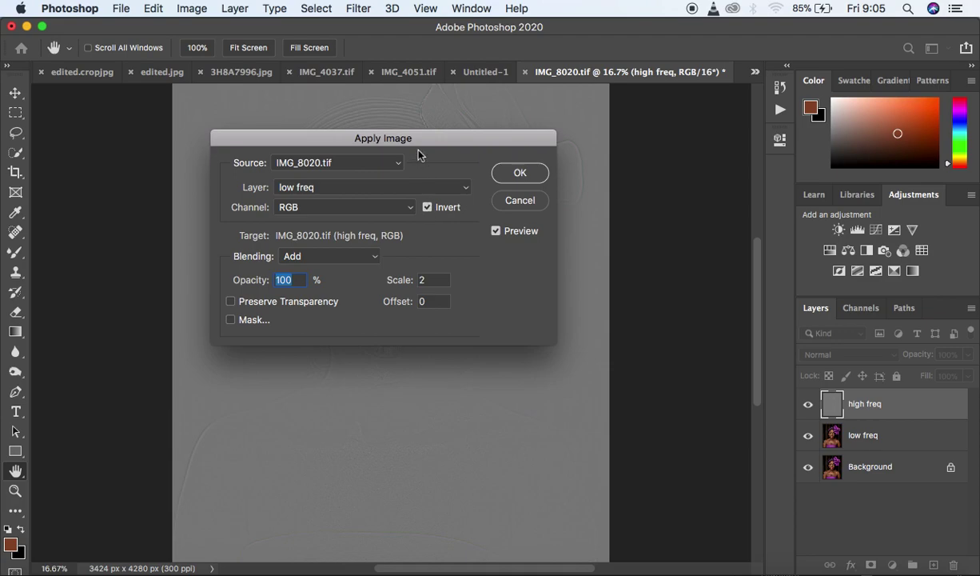
left_click_drag(421, 142, 645, 128)
left_click(342, 255, "super")
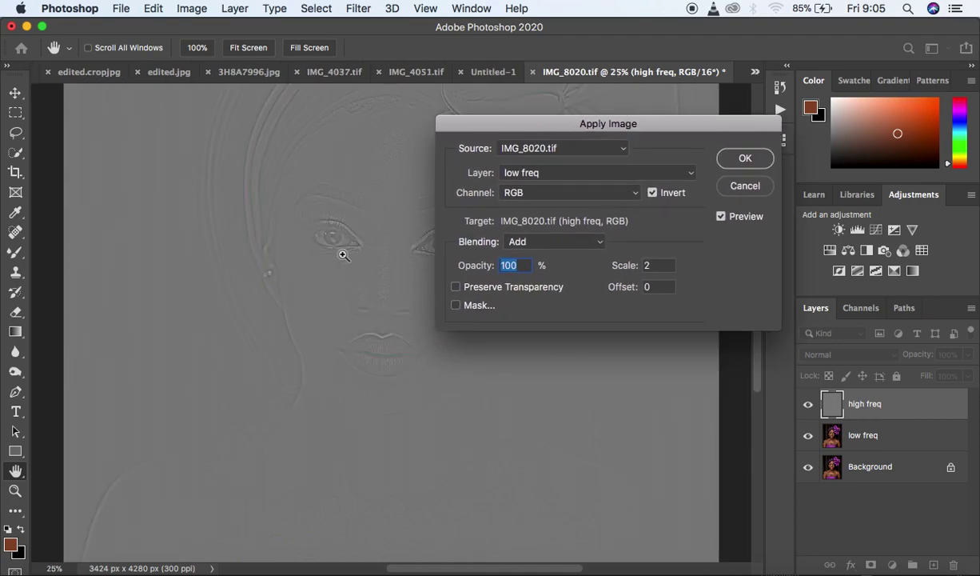
left_click(343, 255, "super")
left_click(343, 255, "alt+super")
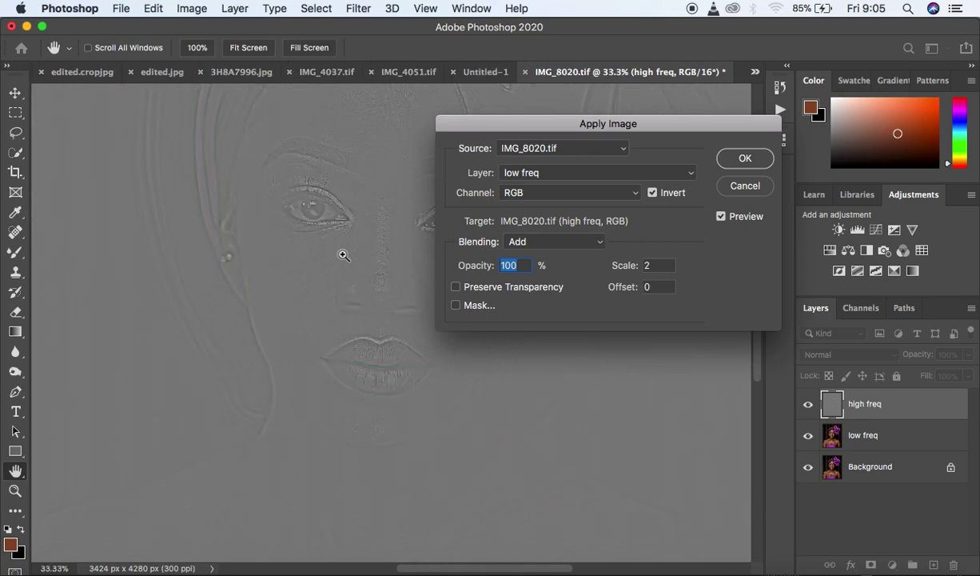
left_click(343, 255, "alt+super")
left_click(343, 255, "alt+super")
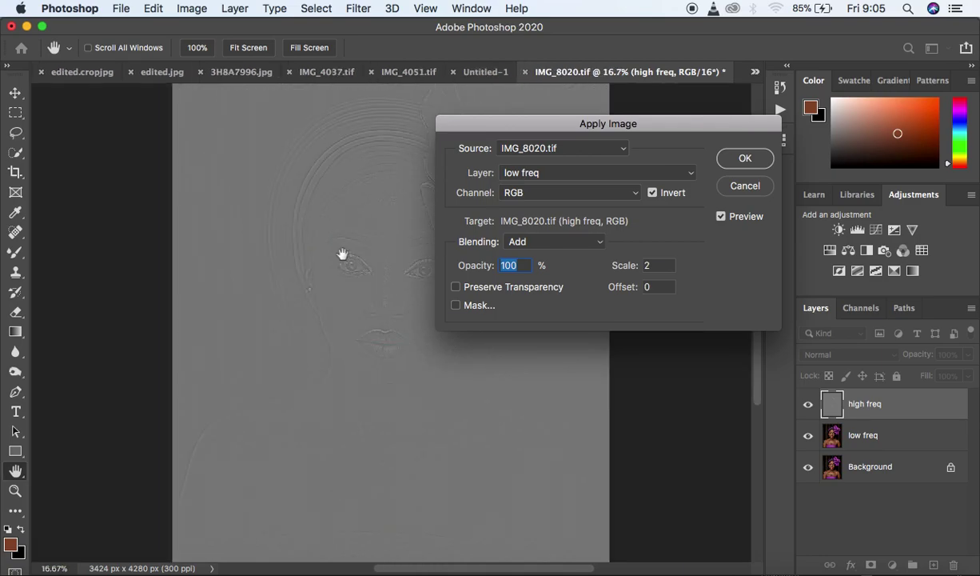
left_click_drag(650, 124, 619, 115)
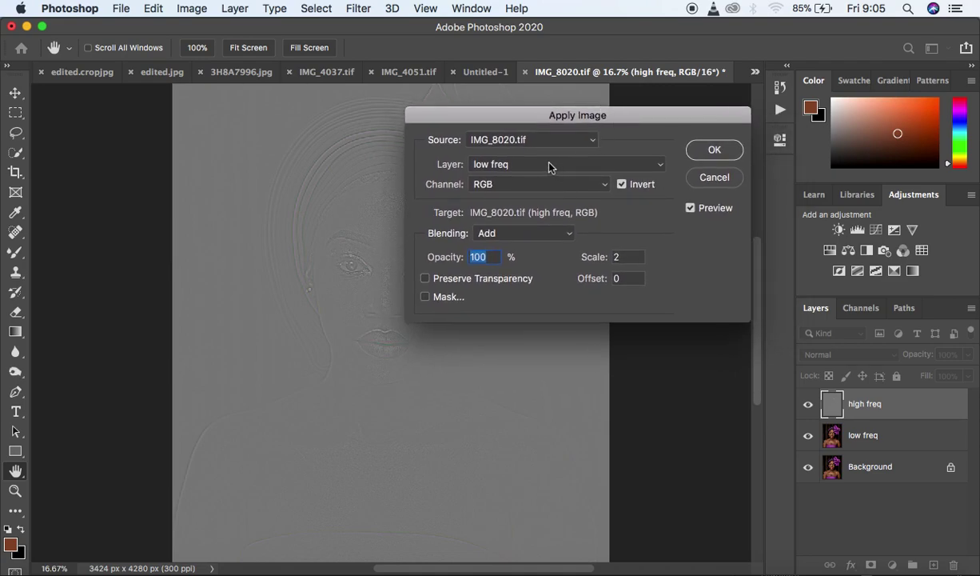
Try Subtract without Invert, then apply Add with Invert on to high freq
left_click(549, 166)
left_click(519, 167)
left_click(526, 234)
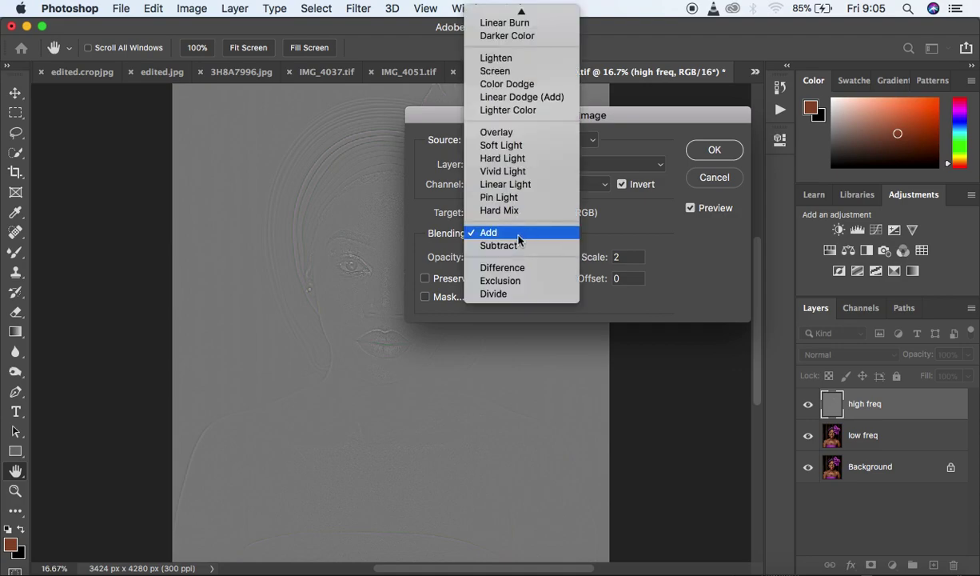
left_click(499, 245)
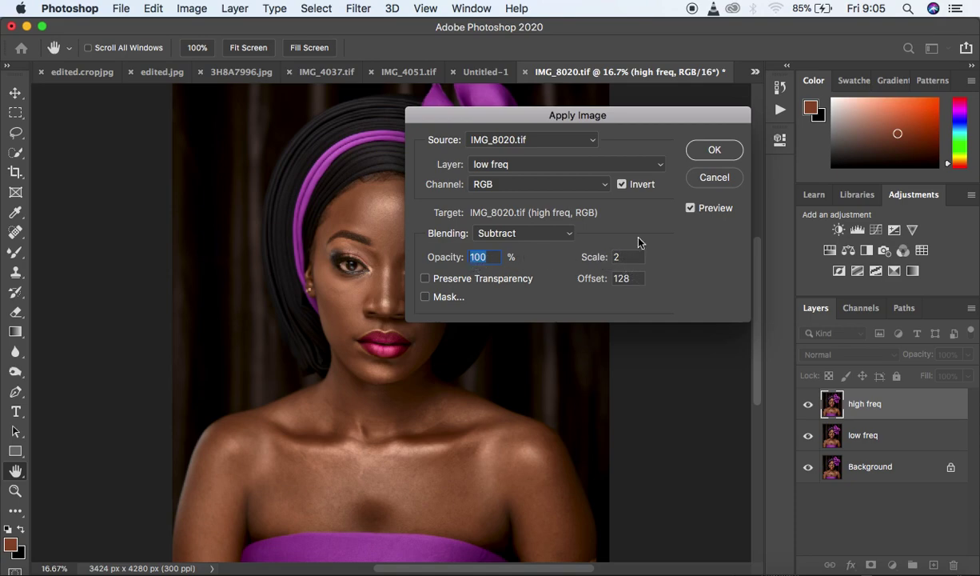
left_click(626, 184)
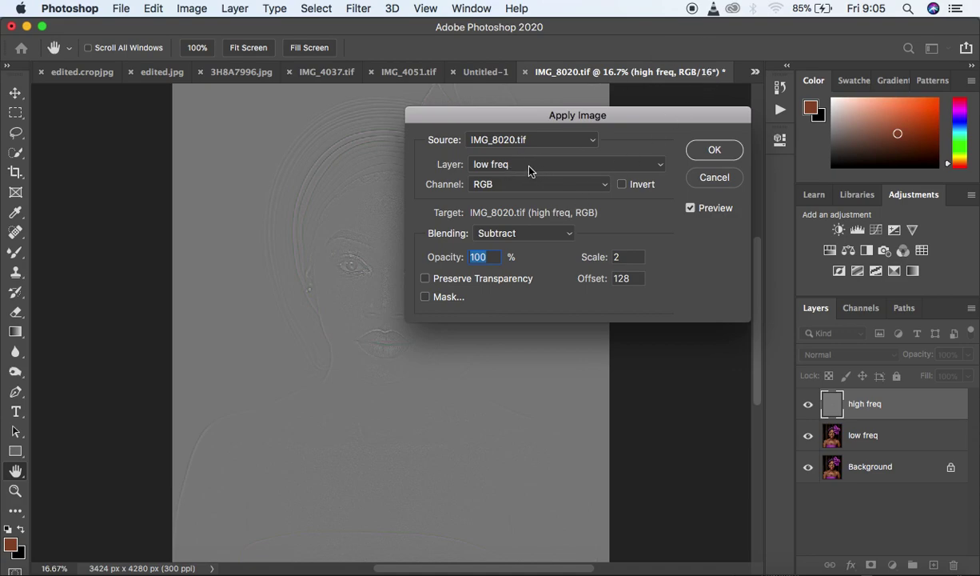
left_click(498, 231)
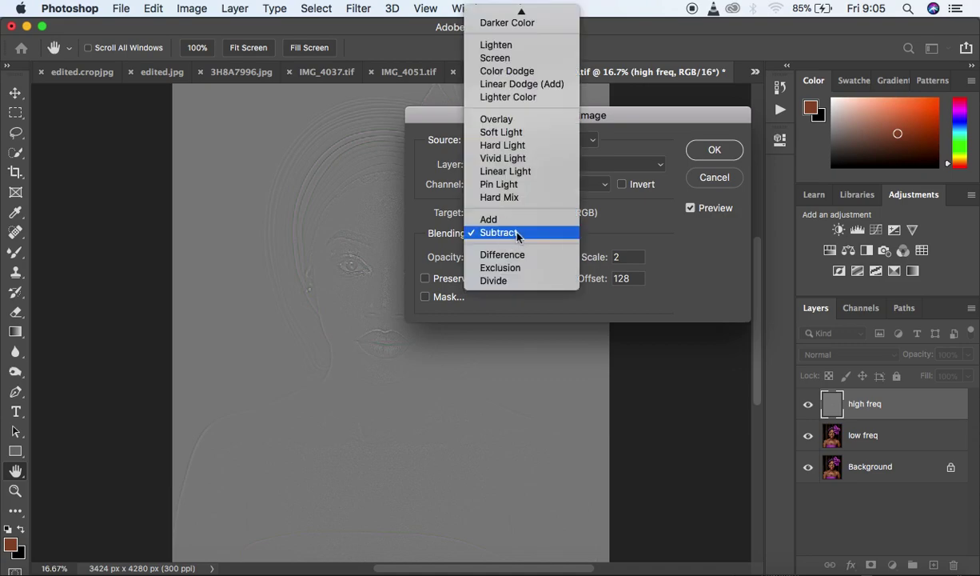
left_click(506, 220)
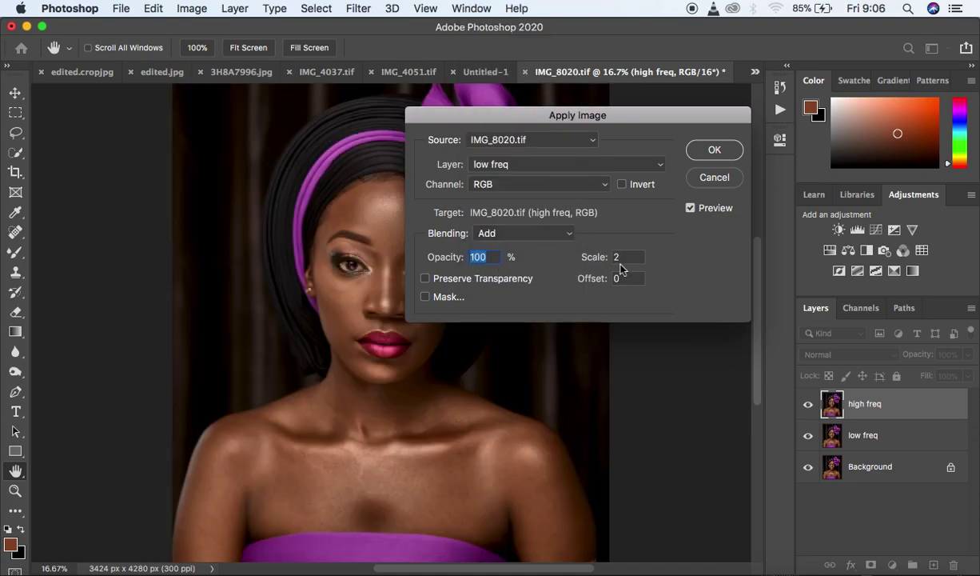
left_click(624, 186)
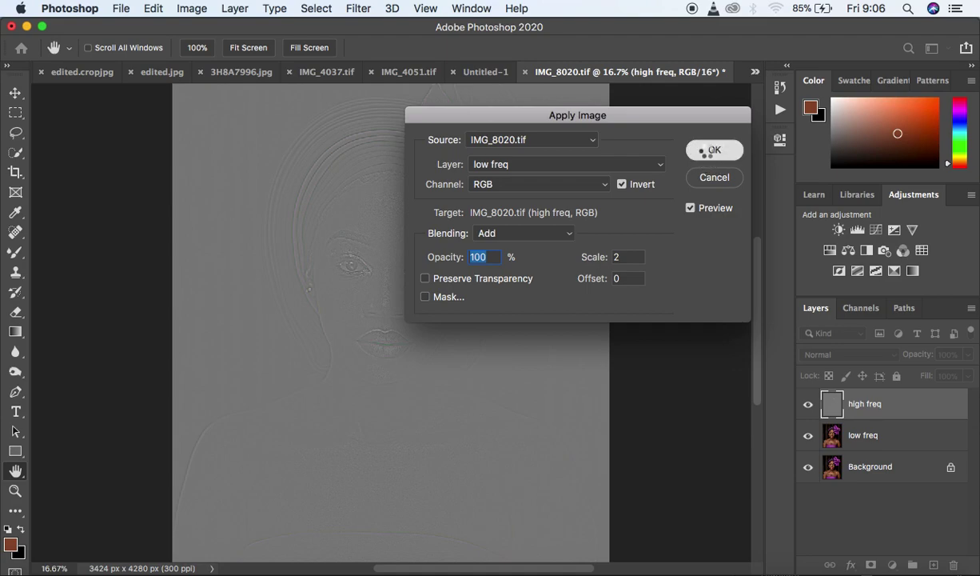
left_click(710, 151)
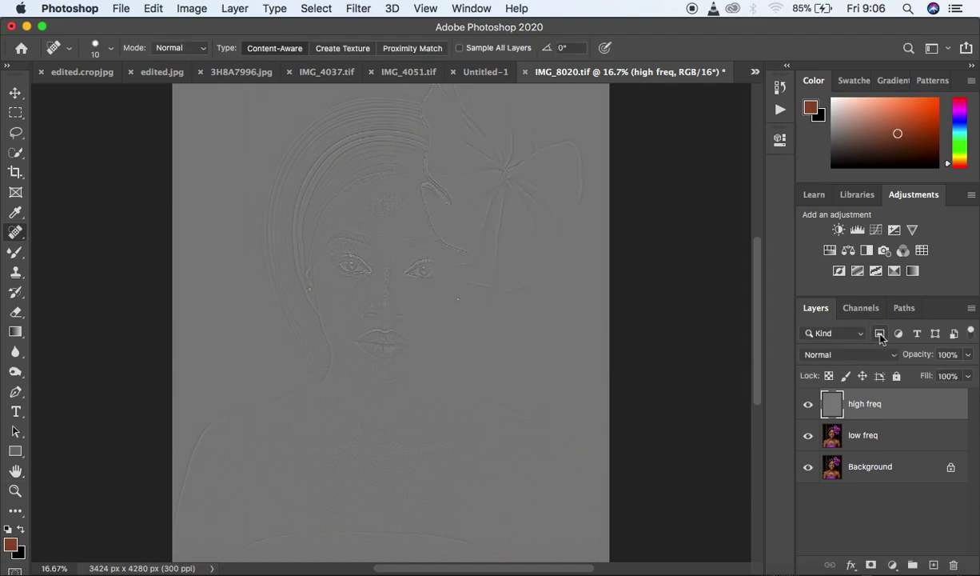
Set high freq's blend mode to Linear Light and add low freq to the selection
left_click(844, 354)
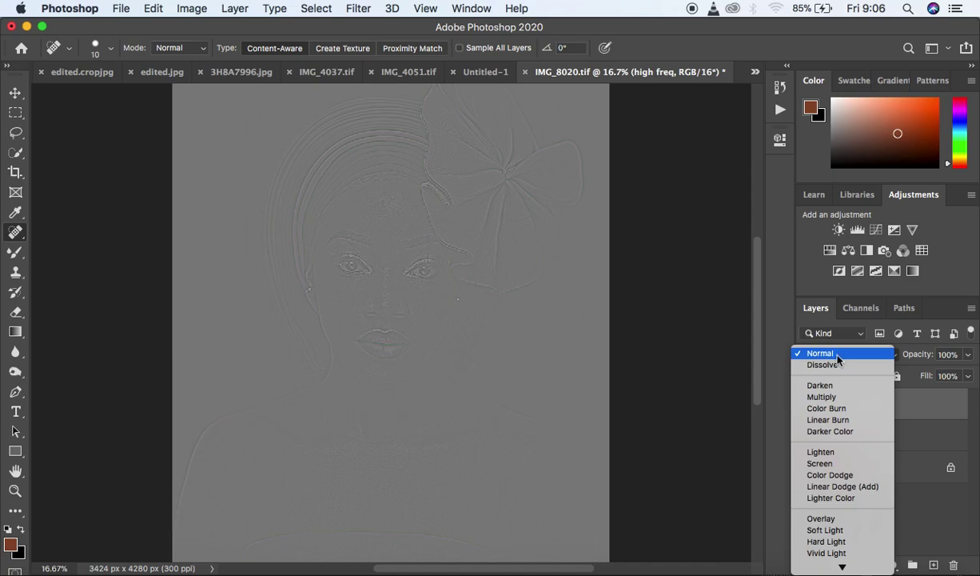
scroll(841, 523, "down", 5)
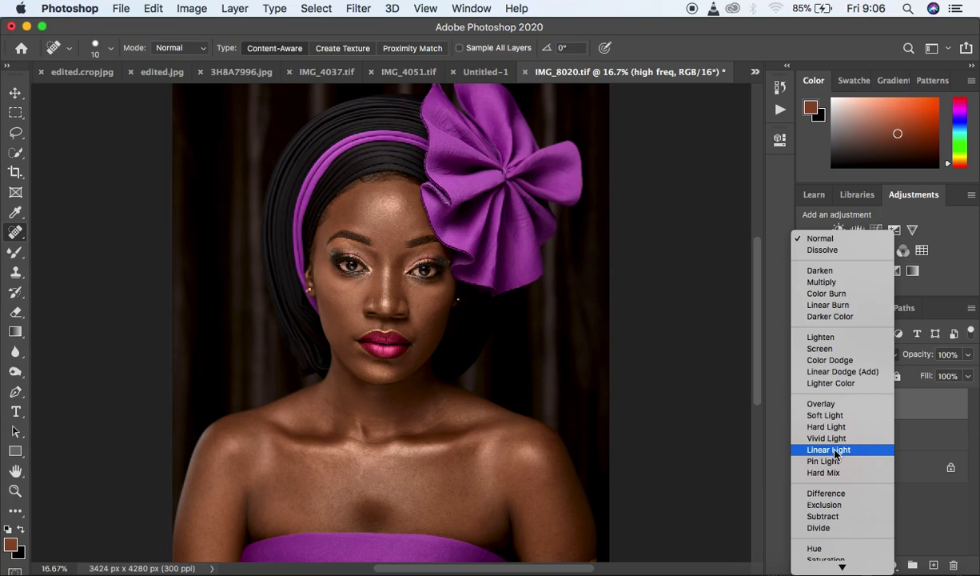
left_click(829, 449)
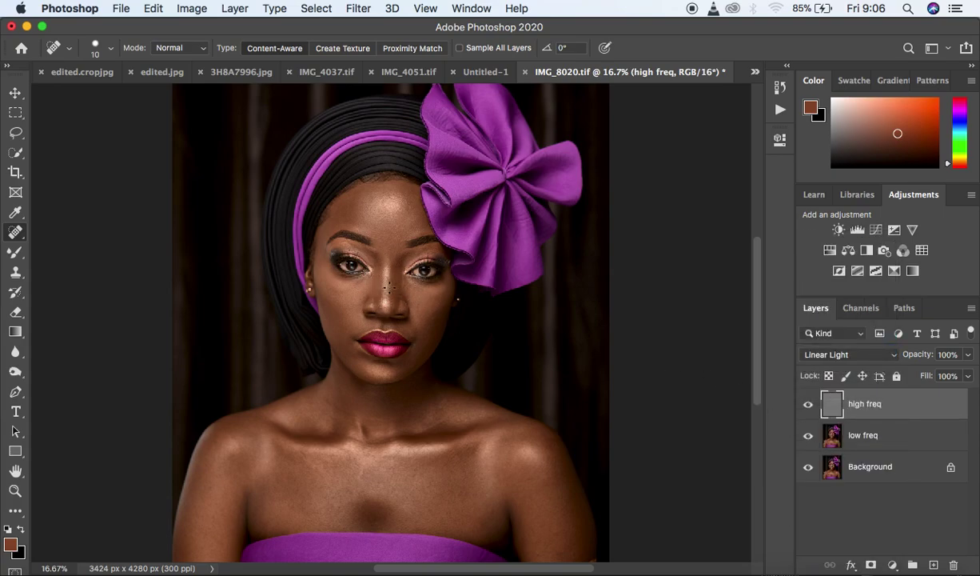
left_click(899, 436, "shift")
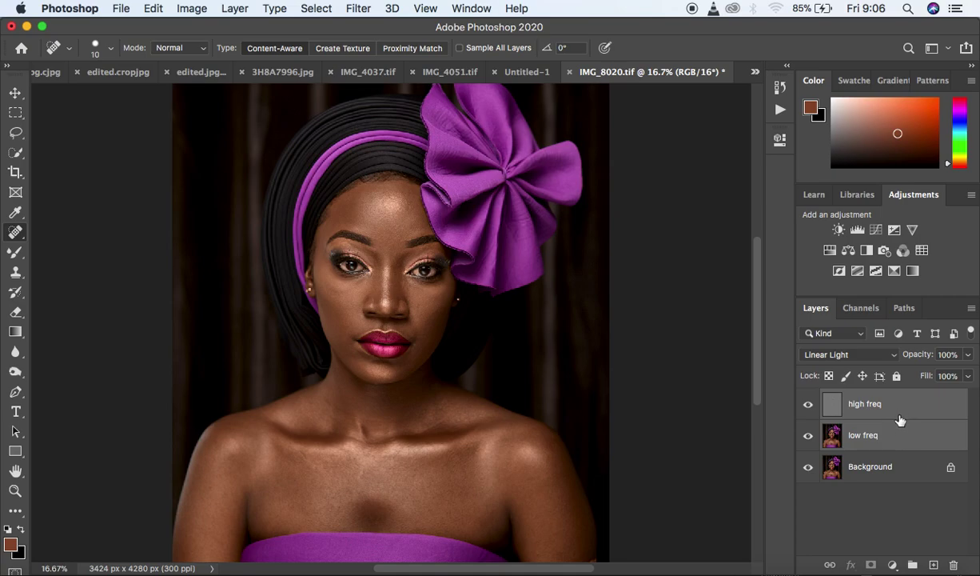
Group high freq and low freq and name the group 'FREQ SEP'
left_click_drag(900, 420, 912, 564)
double_click(865, 398)
type("FREQ SEP")
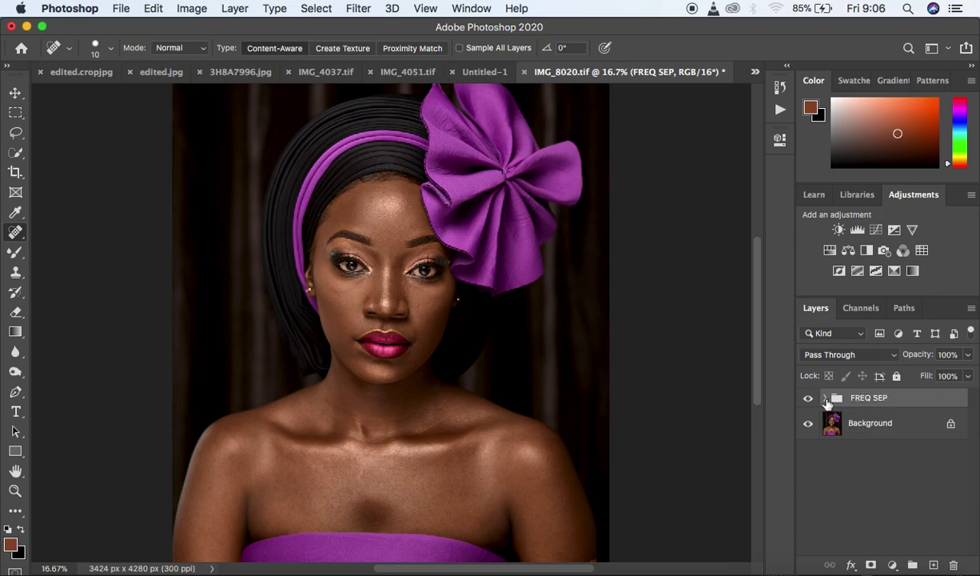
left_click(824, 398)
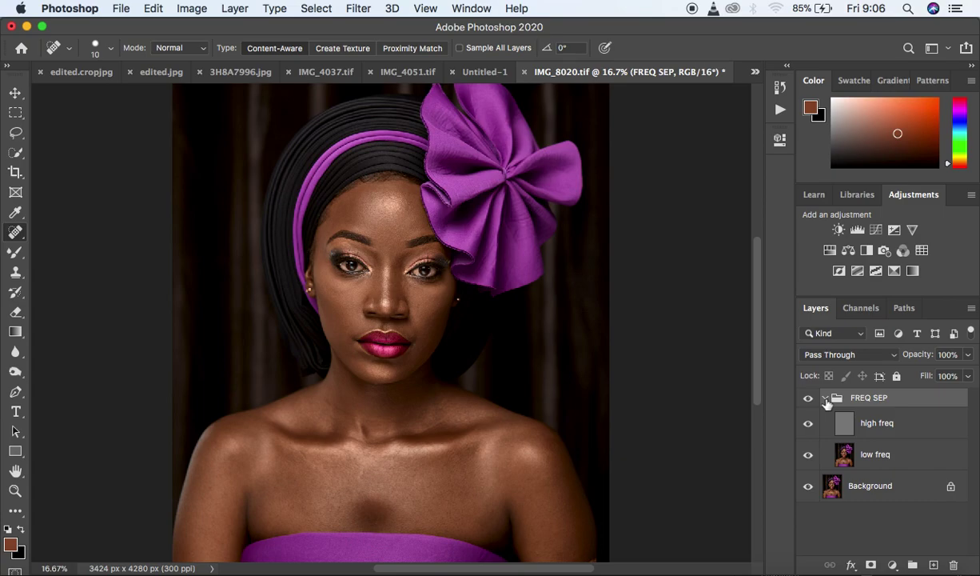
Add a Black & White adjustment layer above high freq and brighten the Reds slightly
left_click(913, 434)
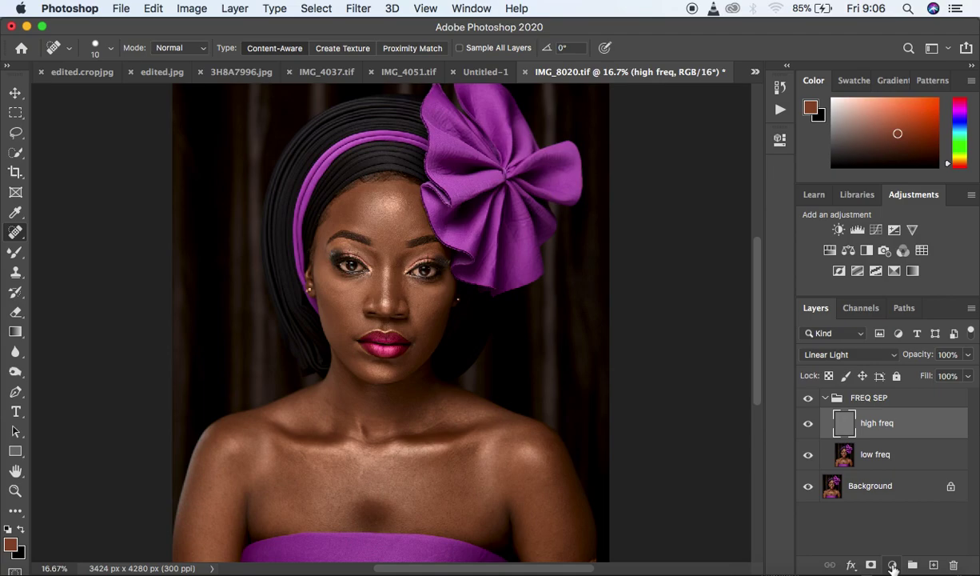
left_click(893, 565)
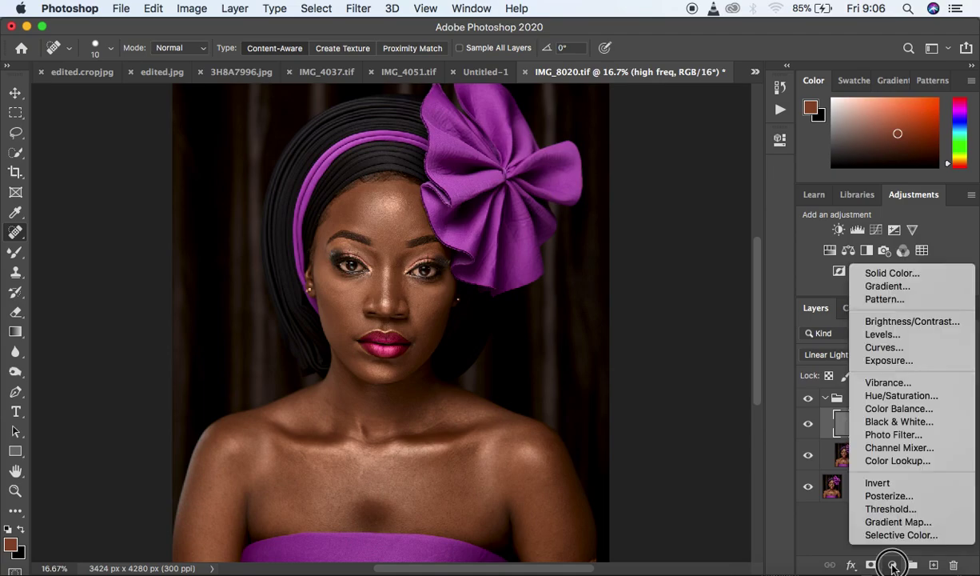
left_click(898, 423)
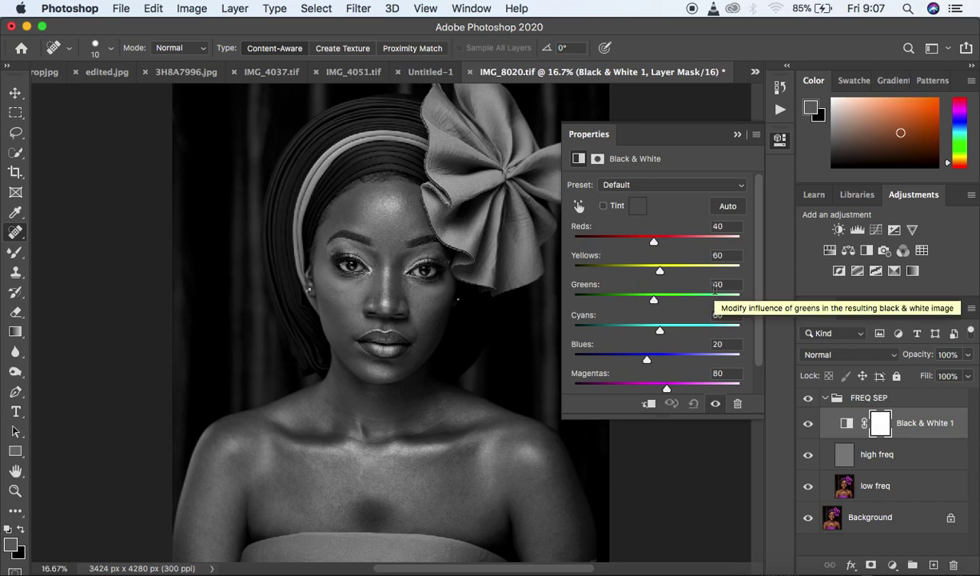
left_click_drag(652, 243, 643, 246)
left_click_drag(642, 243, 644, 245)
left_click(737, 135)
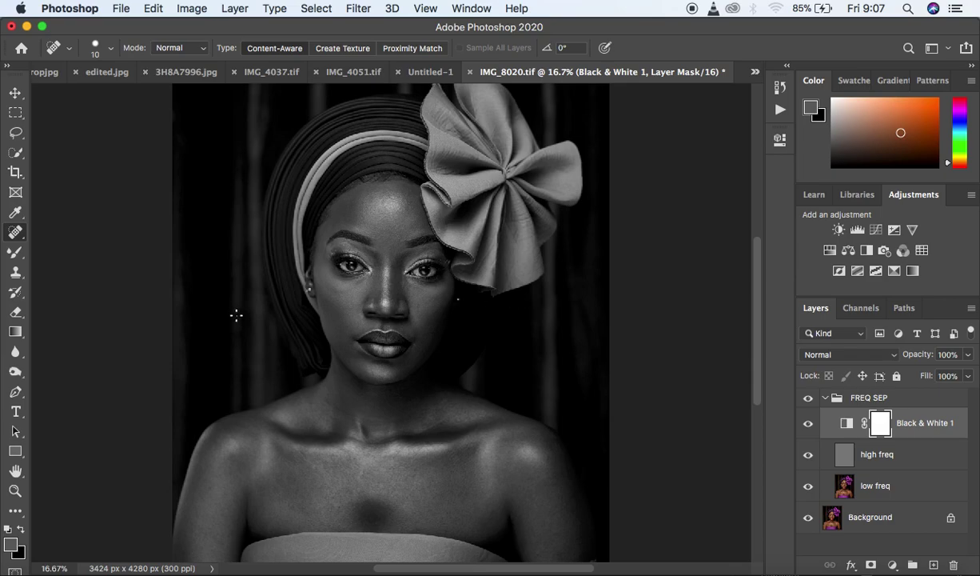
Switch to the Mixer Brush Tool from the brush flyout
left_click(16, 256)
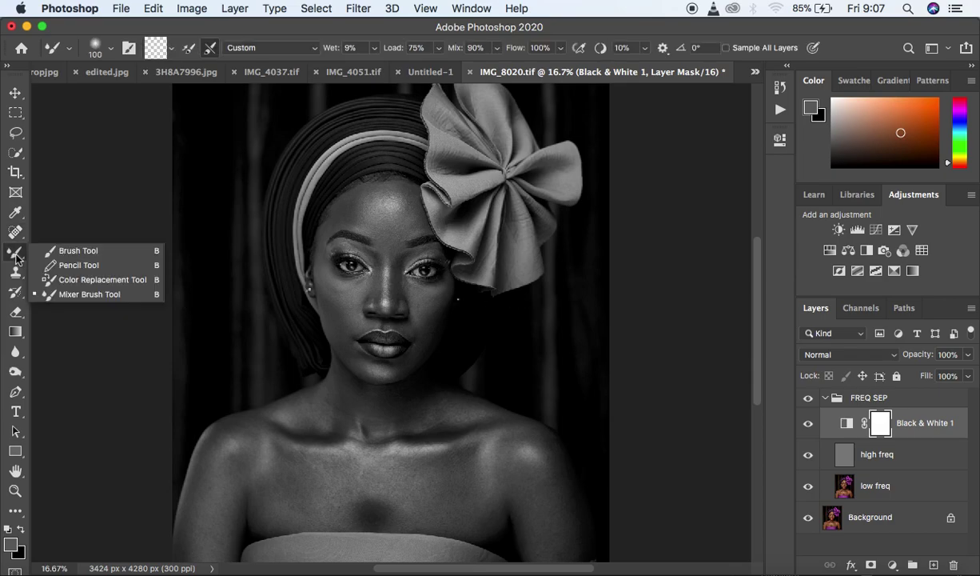
left_click(112, 292)
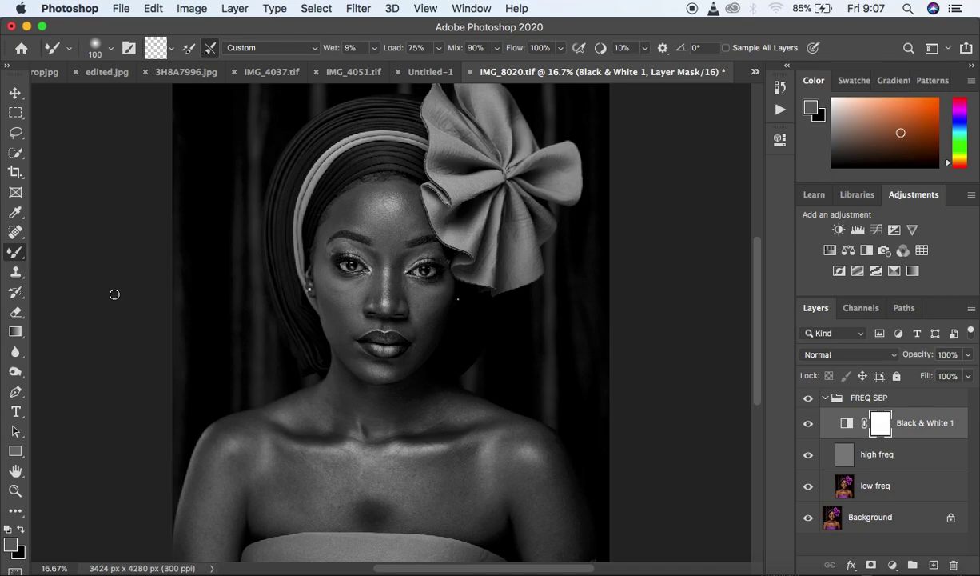
left_click(15, 253)
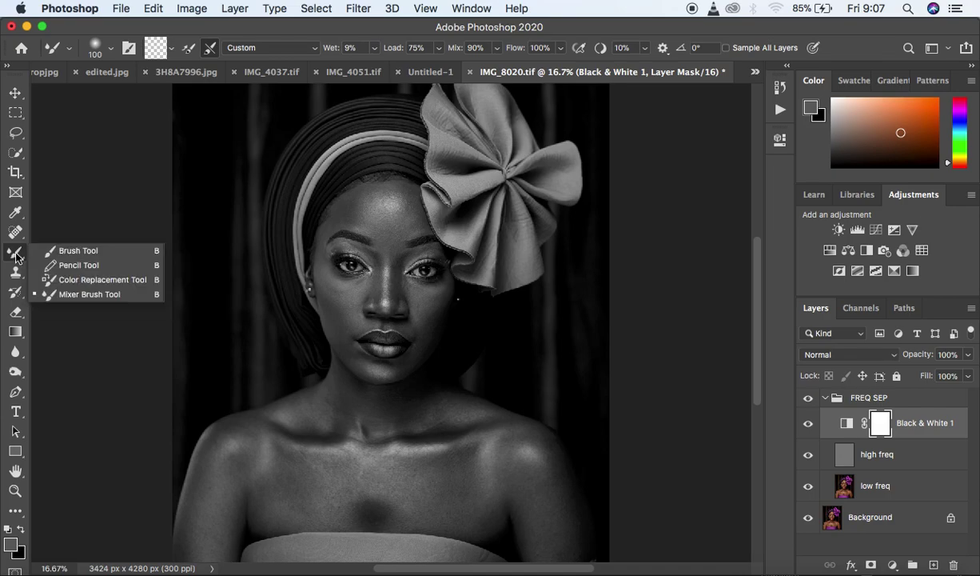
left_click(86, 294)
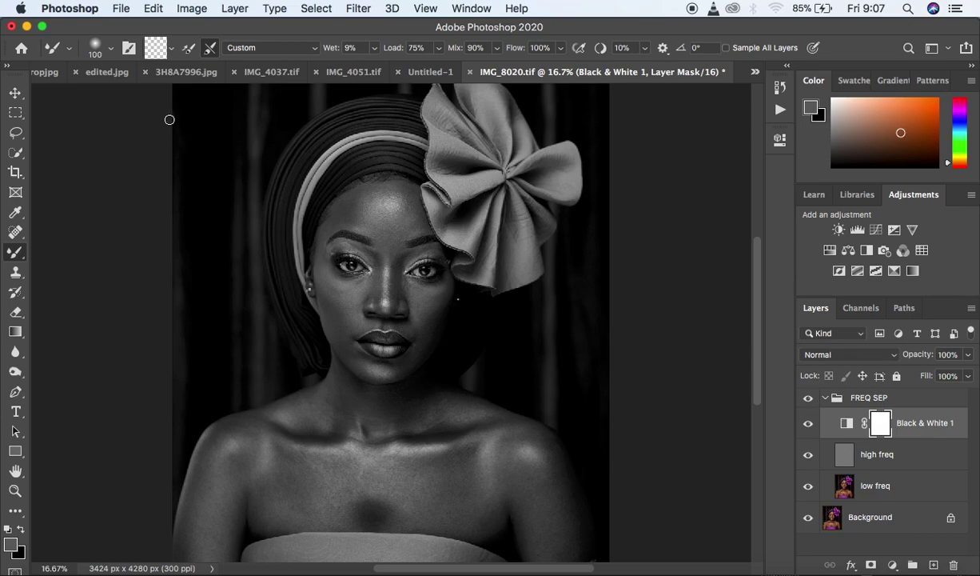
Clean the mixer brush and turn off loading the brush after each stroke
left_click(174, 51)
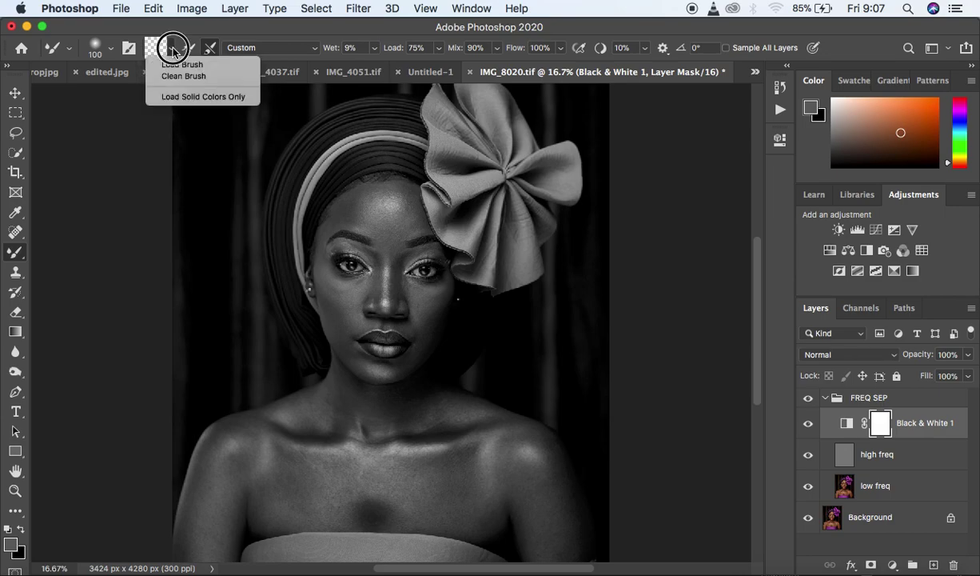
left_click(174, 50)
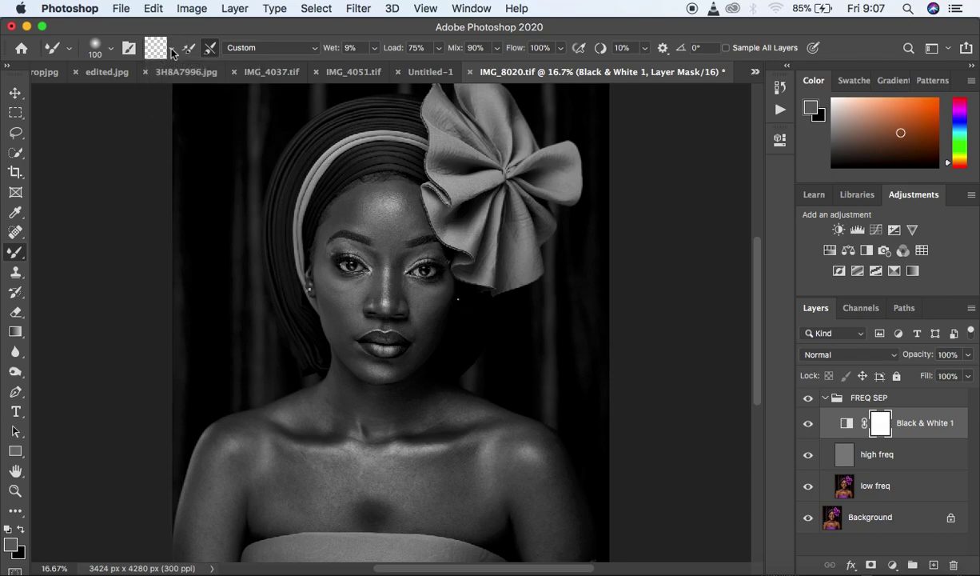
left_click(173, 50)
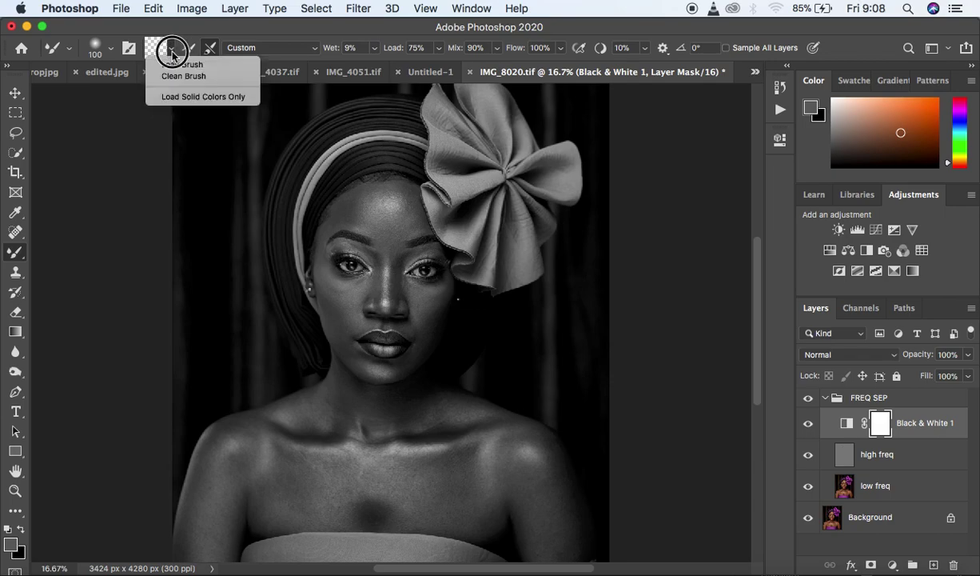
left_click(178, 77)
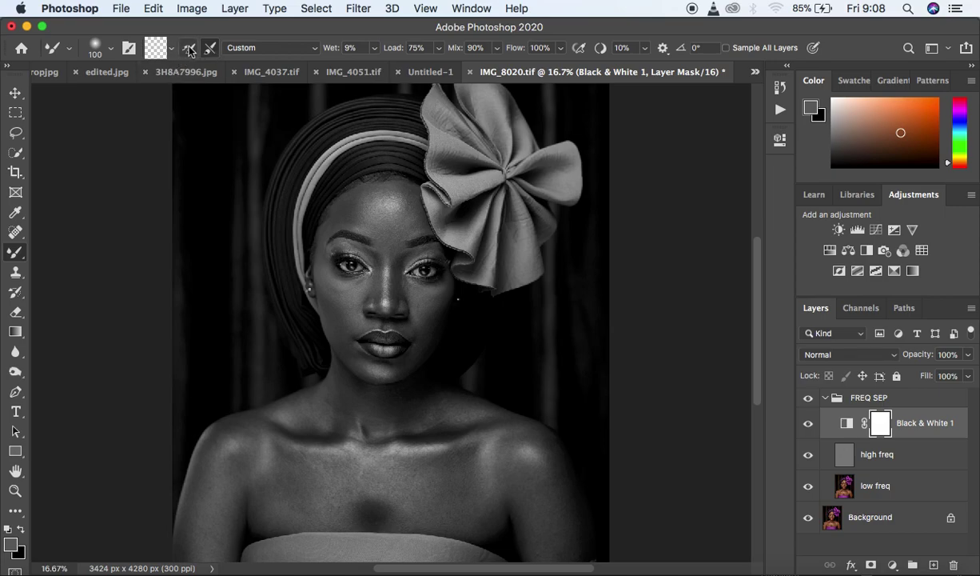
left_click(189, 51)
Turn on both the load-after-each-stroke and clean-after-each-stroke options for the Mixer Brush
left_click(189, 50)
left_click(211, 49)
Select the low freq layer, zoom to 25%, and size the Mixer Brush to 175
left_click(904, 492)
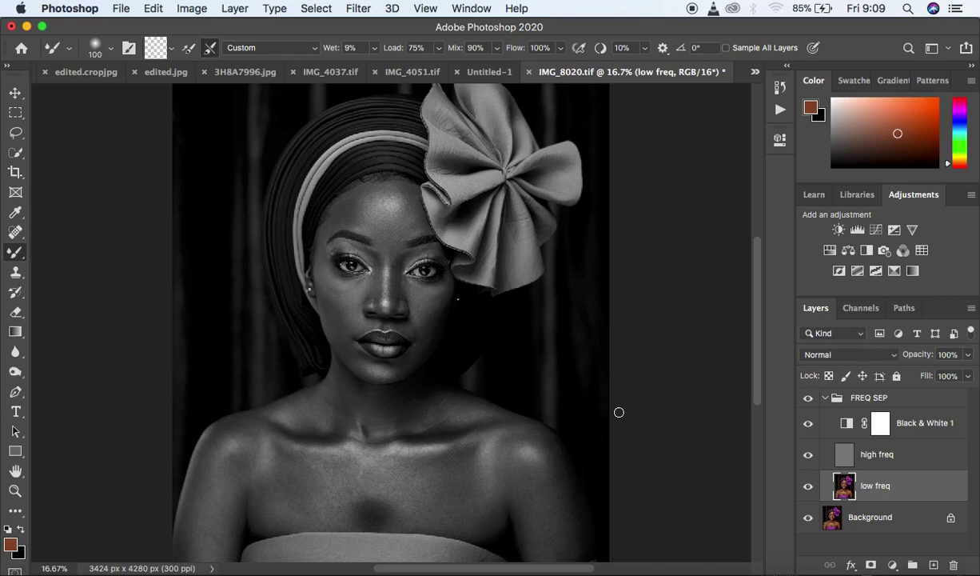
key("super+equal")
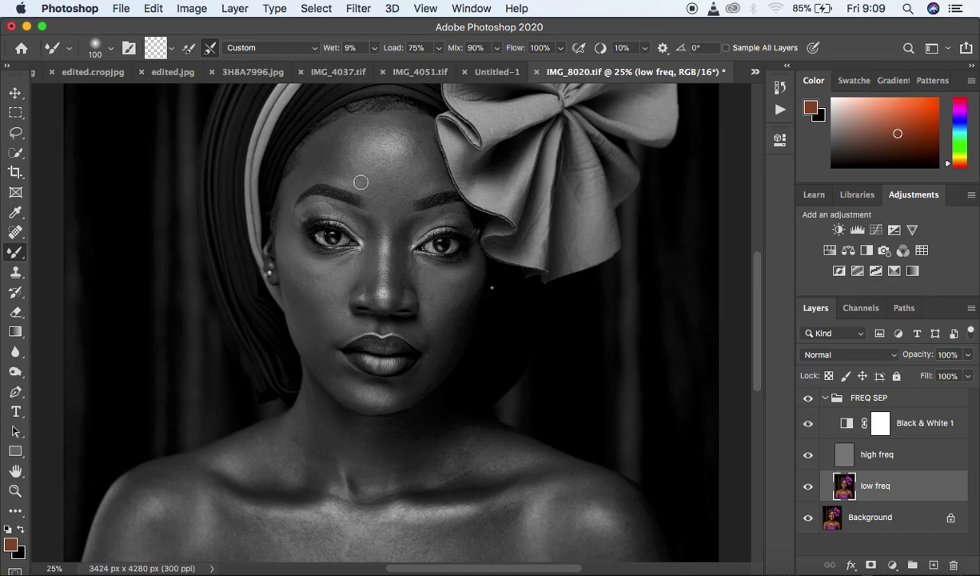
key("bracketright")
key("bracketright")
key("bracketright")
key("bracketright")
key("bracketleft")
key("bracketright")
key("bracketleft")
key("bracketright")
key("bracketleft")
key("bracketright")
key("bracketleft")
Blend the forehead skin smooth with several Mixer Brush strokes, including near the left brow
key("bracketleft")
key("bracketleft")
key("bracketleft")
key("bracketleft")
key("bracketleft")
key("bracketleft")
key("bracketleft")
key("bracketleft")
key("bracketleft")
key("bracketright")
key("bracketright")
key("bracketright")
key("bracketright")
key("bracketright")
key("bracketright")
key("bracketright")
key("bracketright")
key("bracketright")
mouse_move(336, 136)
left_mouse_down()
mouse_move(335, 168)
mouse_move(335, 142)
left_mouse_up()
left_click_drag(346, 136, 340, 162)
key("bracketleft")
key("bracketleft")
key("bracketleft")
mouse_move(320, 164)
left_mouse_down()
mouse_move(288, 197)
mouse_move(316, 175)
mouse_move(342, 177)
mouse_move(318, 173)
mouse_move(323, 144)
mouse_move(293, 186)
mouse_move(310, 149)
mouse_move(301, 171)
mouse_move(311, 134)
left_mouse_up()
key("bracketright")
key("bracketright")
key("bracketright")
mouse_move(340, 143)
left_mouse_down()
mouse_move(341, 170)
mouse_move(344, 146)
mouse_move(337, 170)
mouse_move(326, 144)
mouse_move(334, 144)
left_mouse_up()
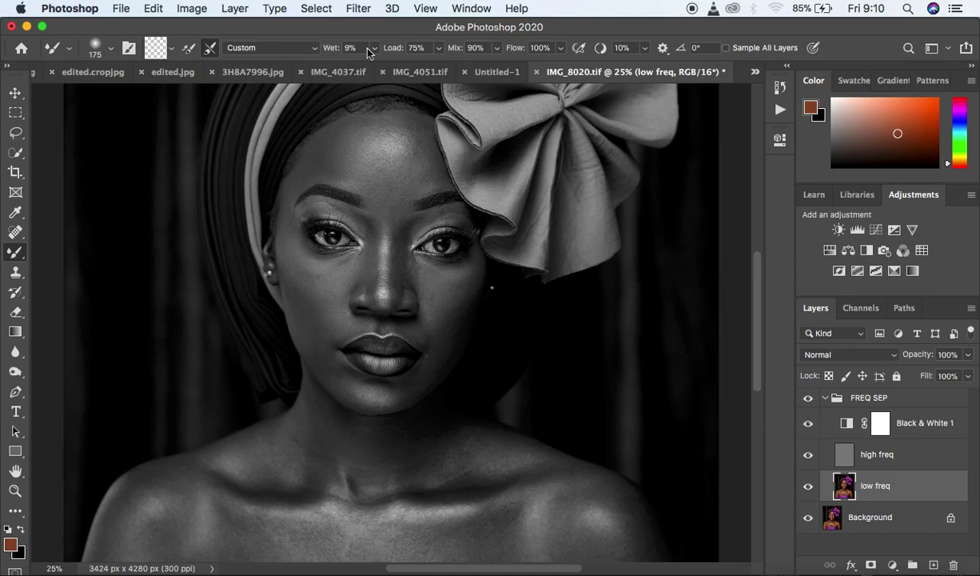
Reduce the Mixer Brush to 150 and blend the upper forehead with two strokes
key("bracketleft")
mouse_move(411, 125)
left_mouse_down()
mouse_move(427, 154)
mouse_move(424, 135)
mouse_move(425, 183)
mouse_move(424, 146)
mouse_move(424, 180)
mouse_move(431, 175)
mouse_move(417, 193)
mouse_move(421, 180)
mouse_move(384, 193)
mouse_move(410, 183)
left_mouse_up()
mouse_move(414, 139)
left_mouse_down()
mouse_move(396, 116)
mouse_move(414, 127)
mouse_move(407, 119)
mouse_move(410, 173)
mouse_move(363, 157)
mouse_move(369, 167)
mouse_move(374, 140)
mouse_move(390, 137)
mouse_move(378, 149)
mouse_move(381, 132)
mouse_move(396, 136)
mouse_move(410, 143)
mouse_move(398, 160)
mouse_move(363, 162)
mouse_move(346, 150)
mouse_move(361, 127)
mouse_move(363, 160)
mouse_move(410, 136)
mouse_move(383, 131)
mouse_move(390, 138)
left_mouse_up()
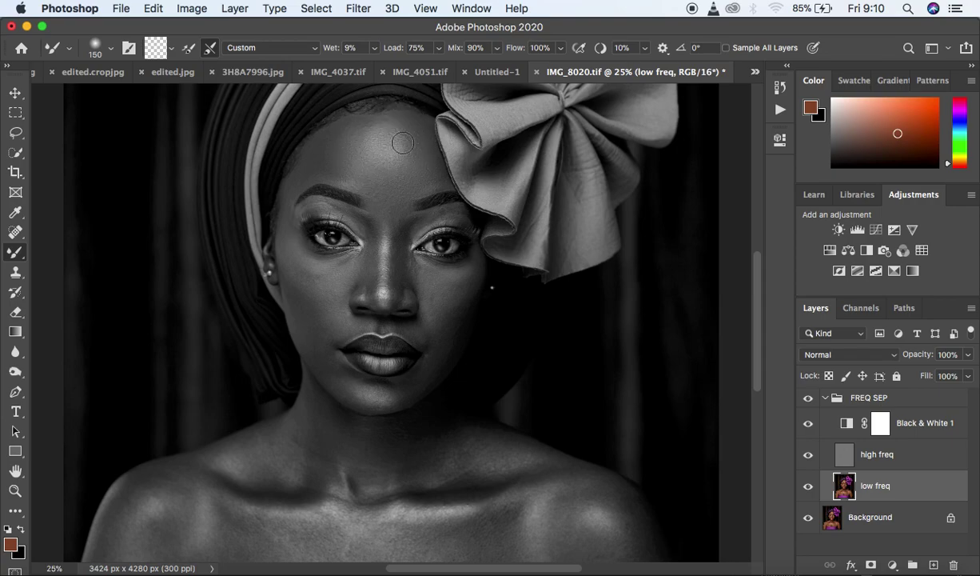
Hide Black & White 1, toggle FREQ SEP to compare, blend the forehead, then shrink the brush
left_click(807, 424)
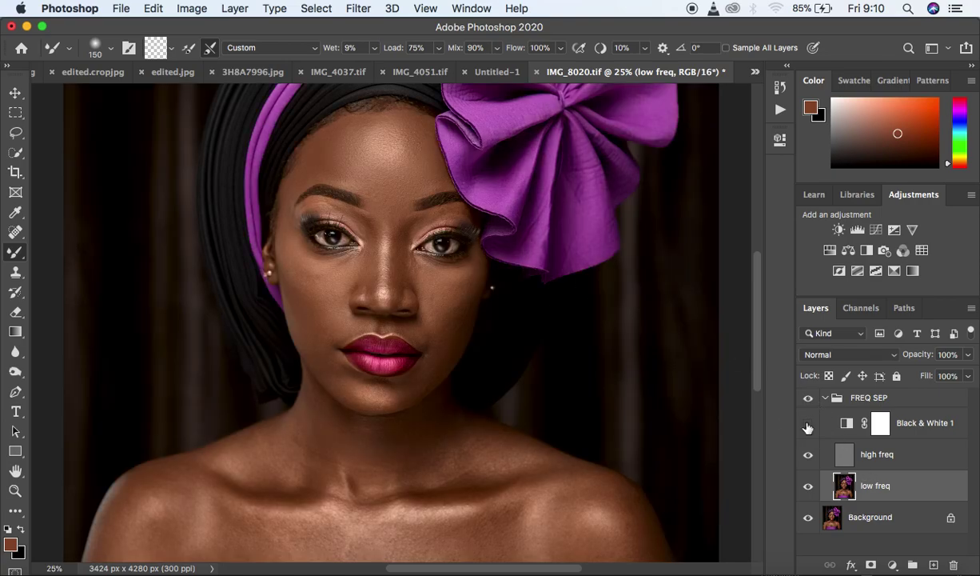
left_click(809, 399)
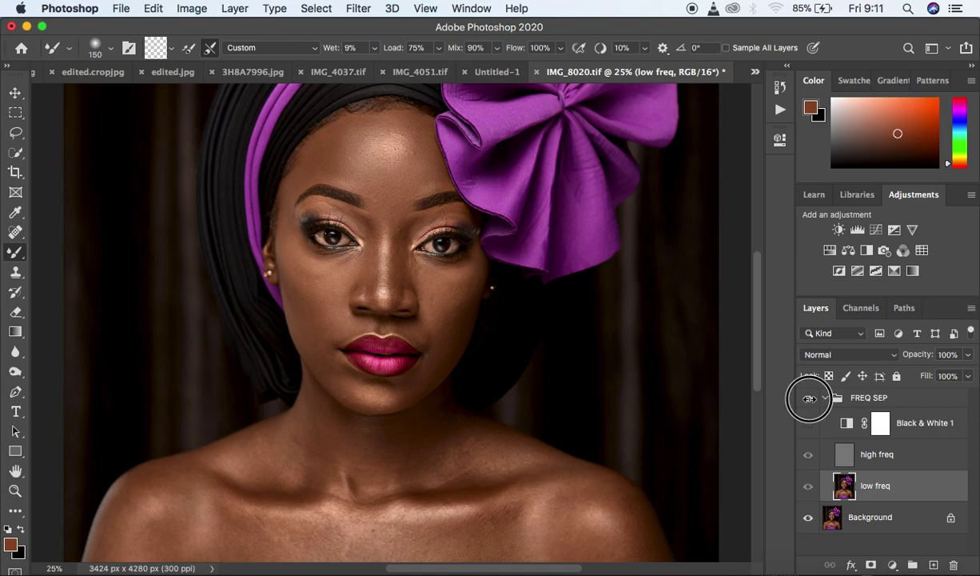
left_click(809, 398)
left_click(809, 398)
left_click(809, 398)
left_click(809, 398)
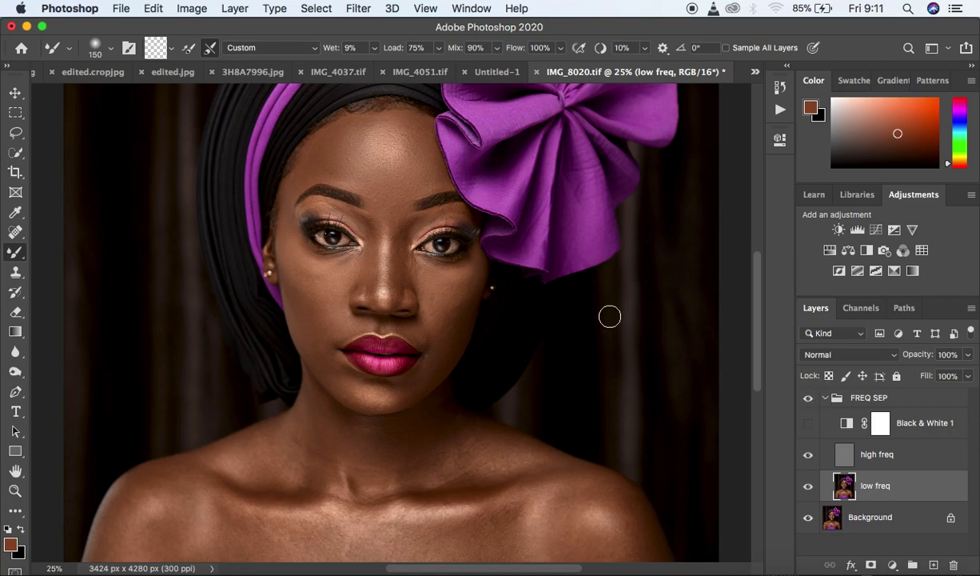
mouse_move(400, 135)
left_mouse_down()
mouse_move(394, 149)
mouse_move(392, 119)
mouse_move(402, 127)
mouse_move(372, 125)
mouse_move(391, 125)
mouse_move(400, 141)
mouse_move(376, 184)
mouse_move(413, 159)
mouse_move(383, 162)
mouse_move(384, 187)
mouse_move(354, 179)
mouse_move(370, 120)
mouse_move(362, 141)
mouse_move(352, 129)
left_mouse_up()
key("bracketleft")
Zoom to 33.3%, show Black & White 1, and smooth skin under the eye and along the nose
key("super+equal")
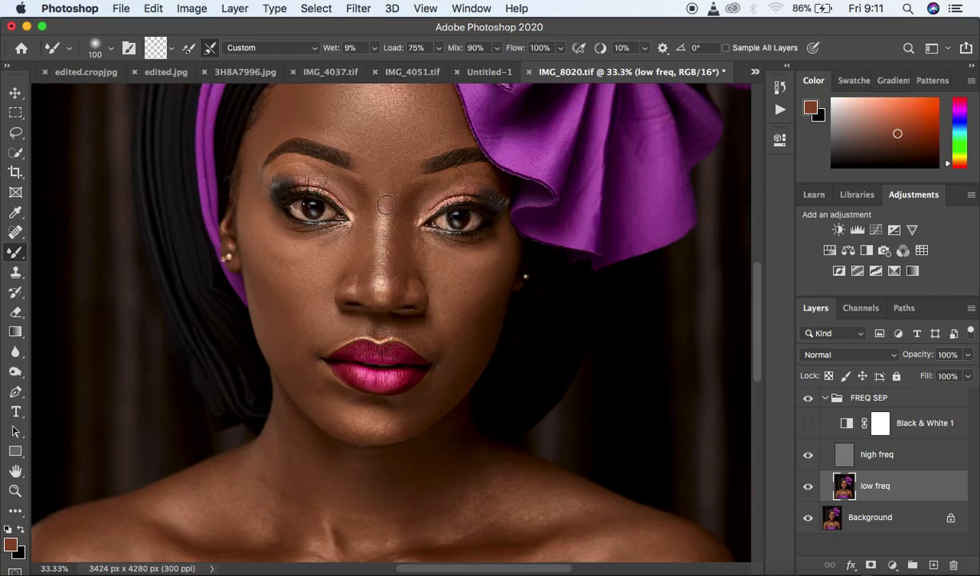
left_click(809, 424)
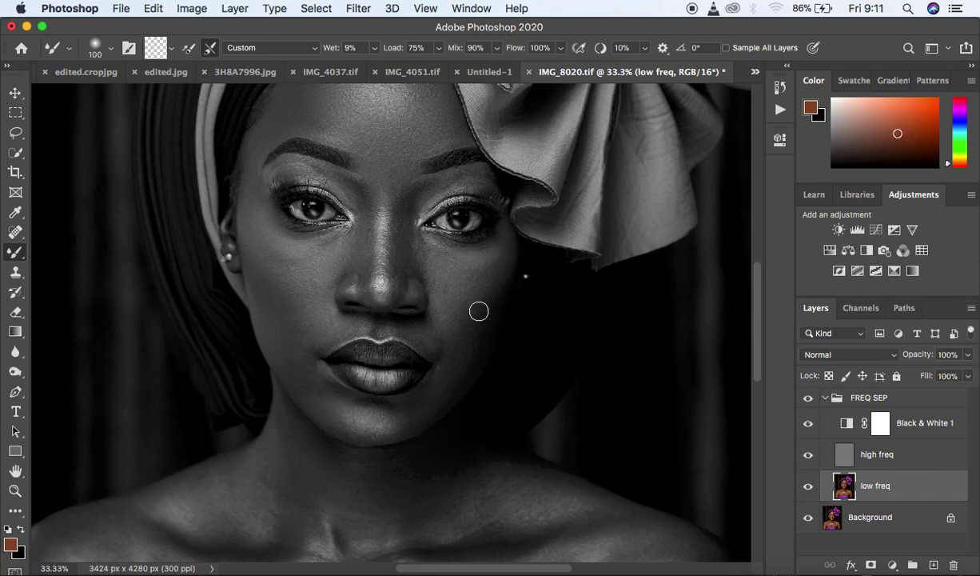
mouse_move(365, 222)
left_mouse_down()
mouse_move(359, 285)
mouse_move(366, 219)
mouse_move(355, 185)
mouse_move(367, 269)
left_mouse_up()
mouse_move(399, 213)
left_mouse_down()
mouse_move(398, 291)
mouse_move(398, 236)
mouse_move(396, 273)
mouse_move(414, 186)
mouse_move(399, 262)
mouse_move(394, 237)
mouse_move(394, 291)
mouse_move(406, 184)
mouse_move(383, 242)
mouse_move(382, 284)
mouse_move(378, 249)
mouse_move(378, 289)
mouse_move(379, 233)
mouse_move(380, 294)
mouse_move(382, 200)
left_mouse_up()
mouse_move(403, 272)
left_mouse_down()
mouse_move(402, 305)
mouse_move(397, 280)
mouse_move(396, 288)
mouse_move(357, 285)
left_mouse_up()
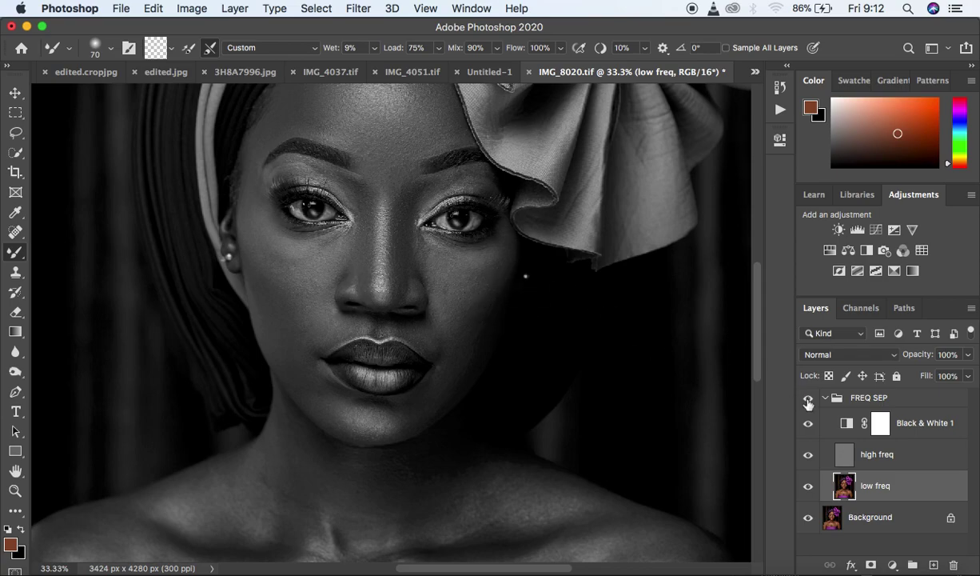
Hide Black & White 1 for full colour and toggle the FREQ SEP group off and on
left_click(809, 426)
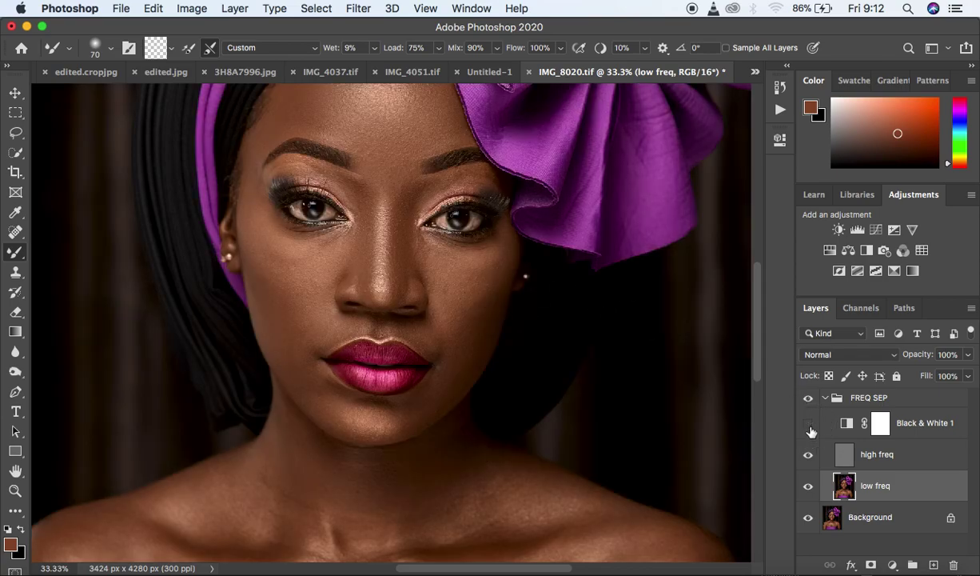
left_click(808, 398)
left_click(808, 399)
Zoom out to 16.7% and compare the whole portrait with and without FREQ SEP, leaving it on
key("super+minus")
key("super+minus")
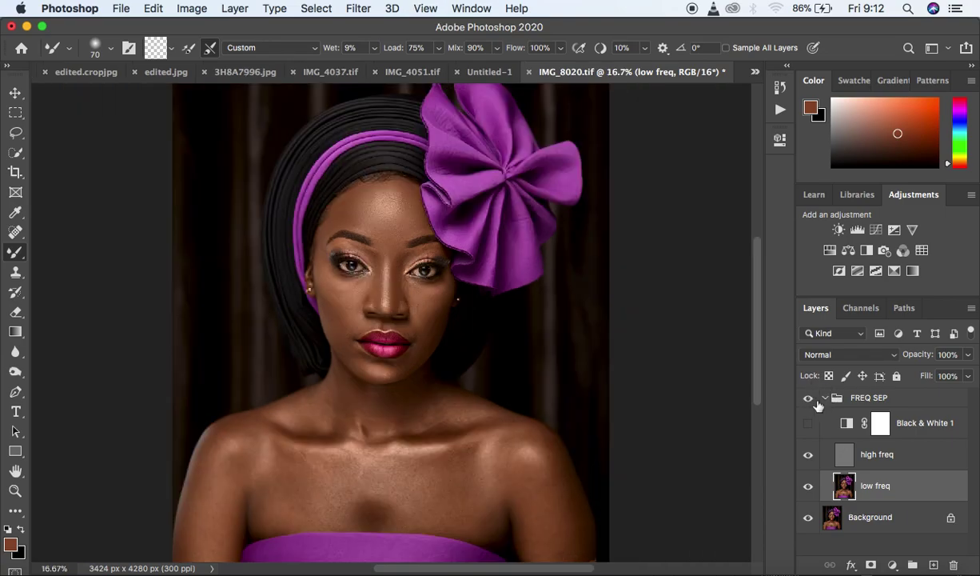
left_click(808, 398)
left_click(808, 398)
left_click(809, 399)
left_click(807, 399)
left_click(808, 399)
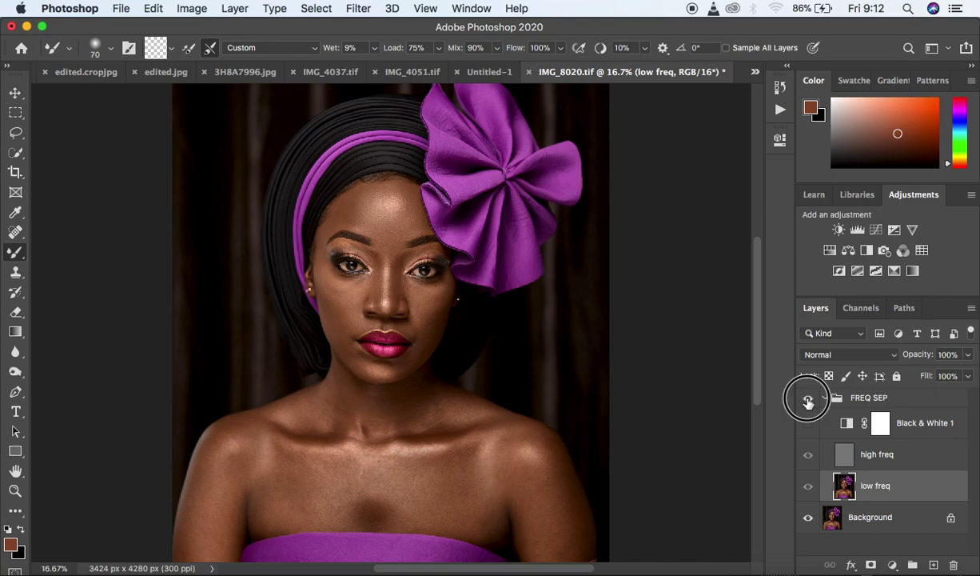